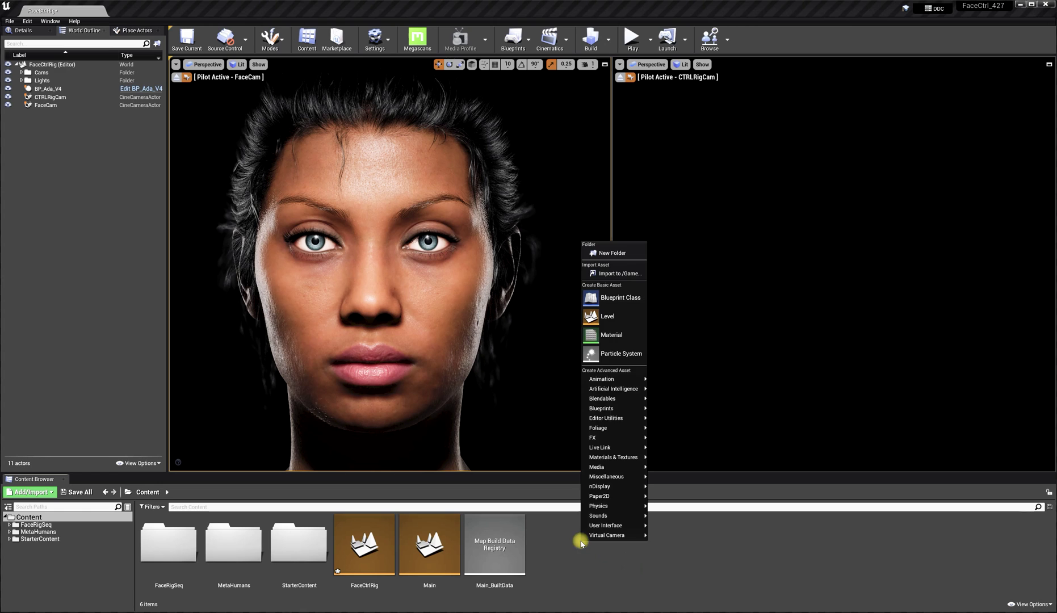
Create a level sequence in the Content folder, open it and add the BP_Ada_V4 actor to it
mouse_move(632, 383)
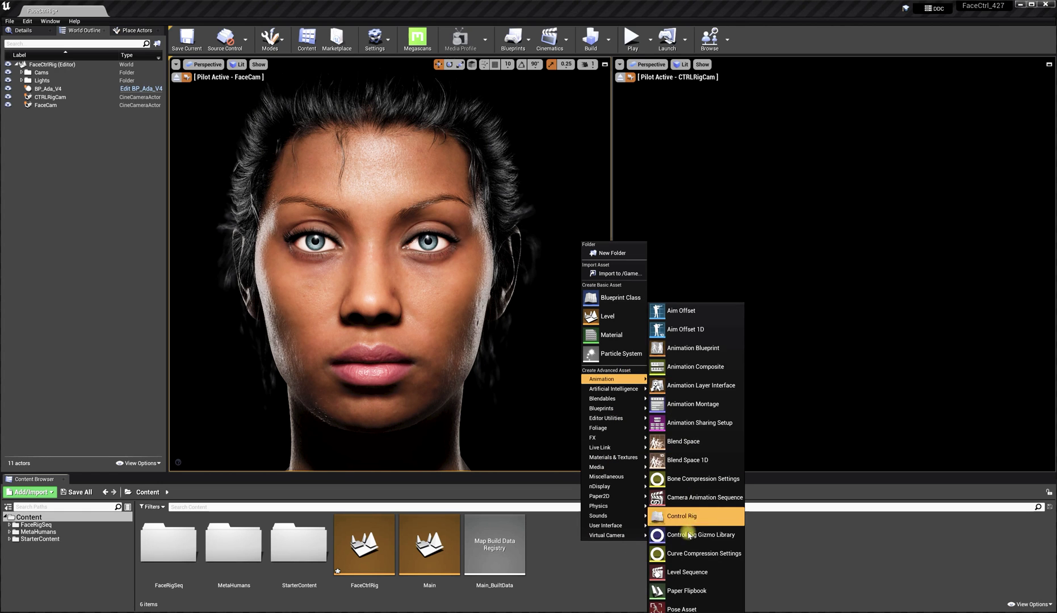
click(681, 571)
double_click(566, 541)
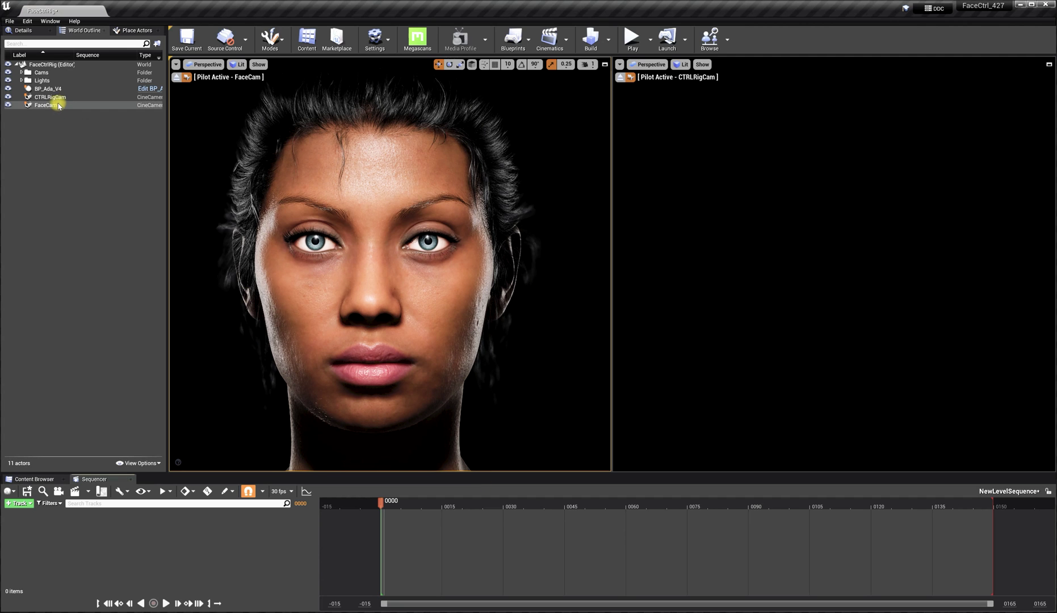
click(59, 89)
drag(61, 90, 108, 534)
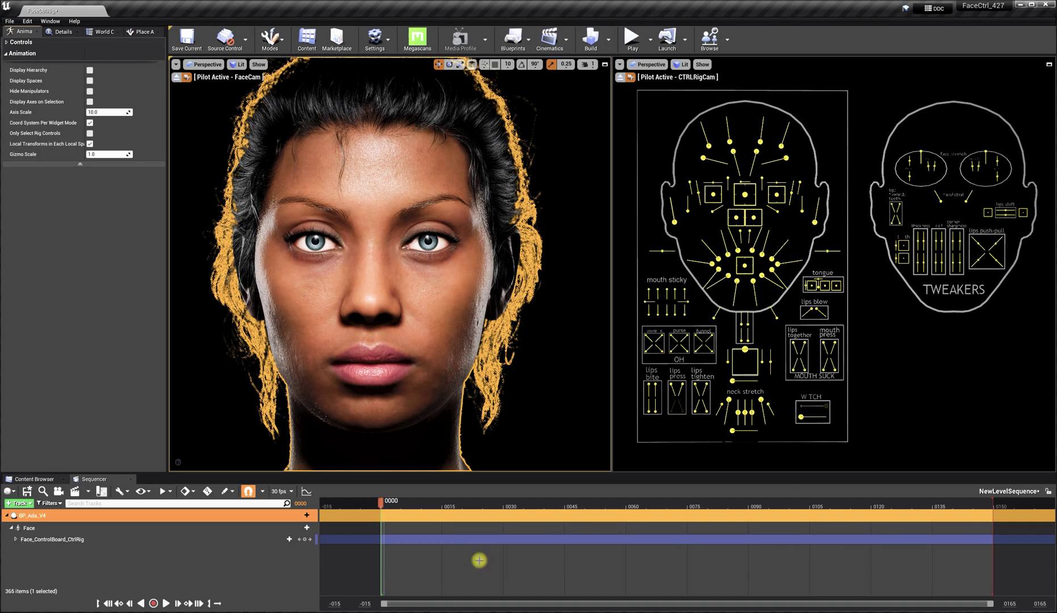
Examine the individual controls under the Face_ControlBoard_CtrlRig track and try switching Hide Manipulators on and off
click(66, 541)
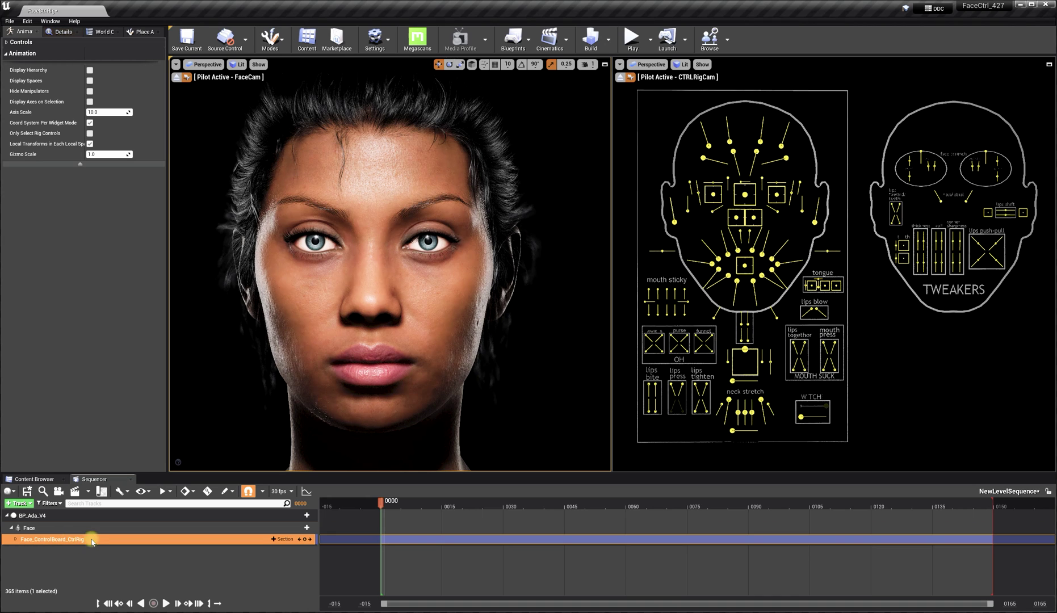
click(16, 539)
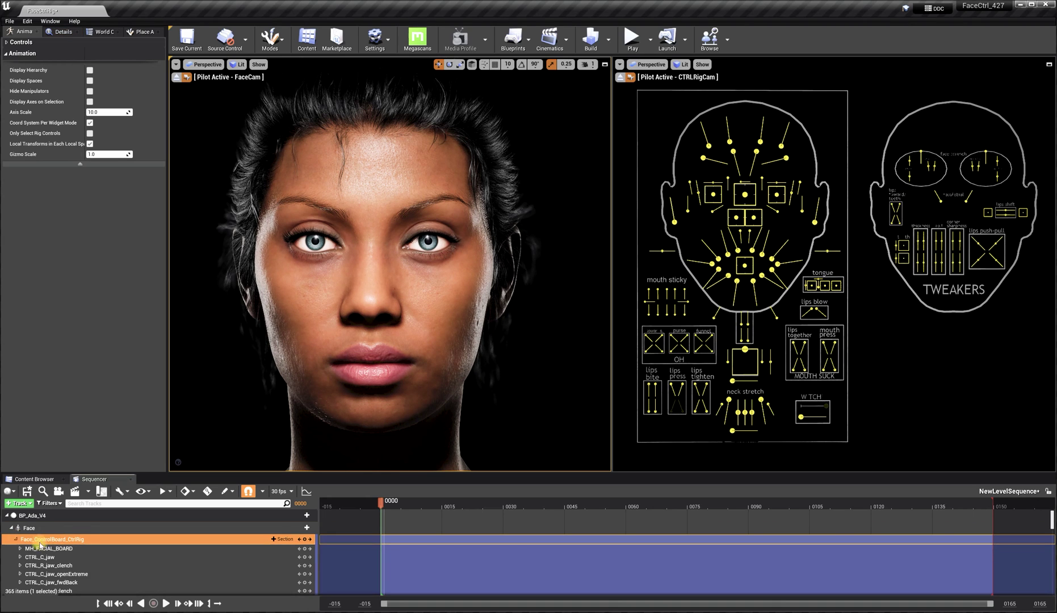
scroll(57, 561, down, 10)
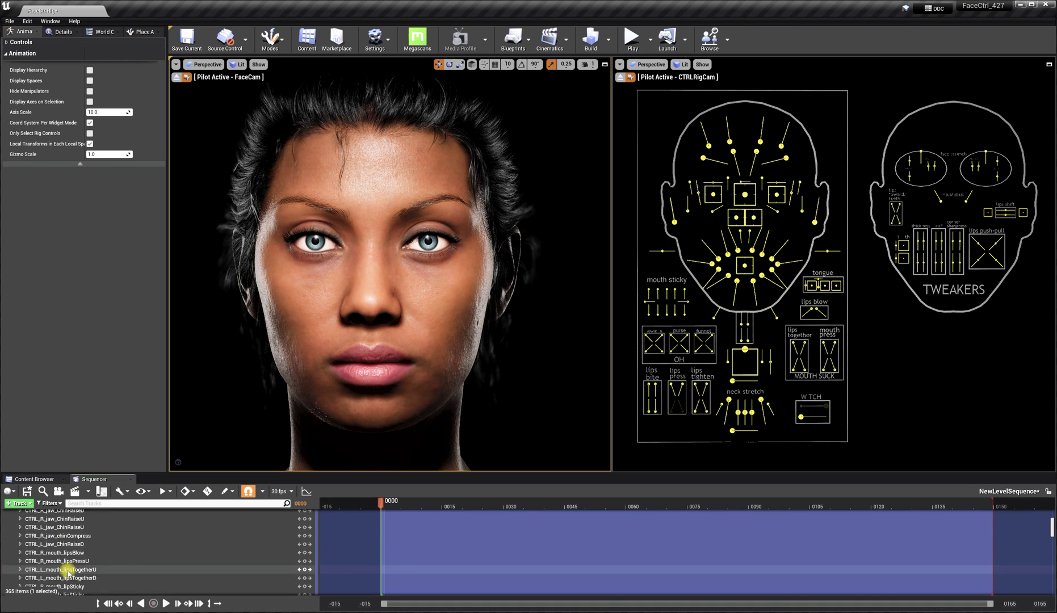
scroll(67, 571, up, 10)
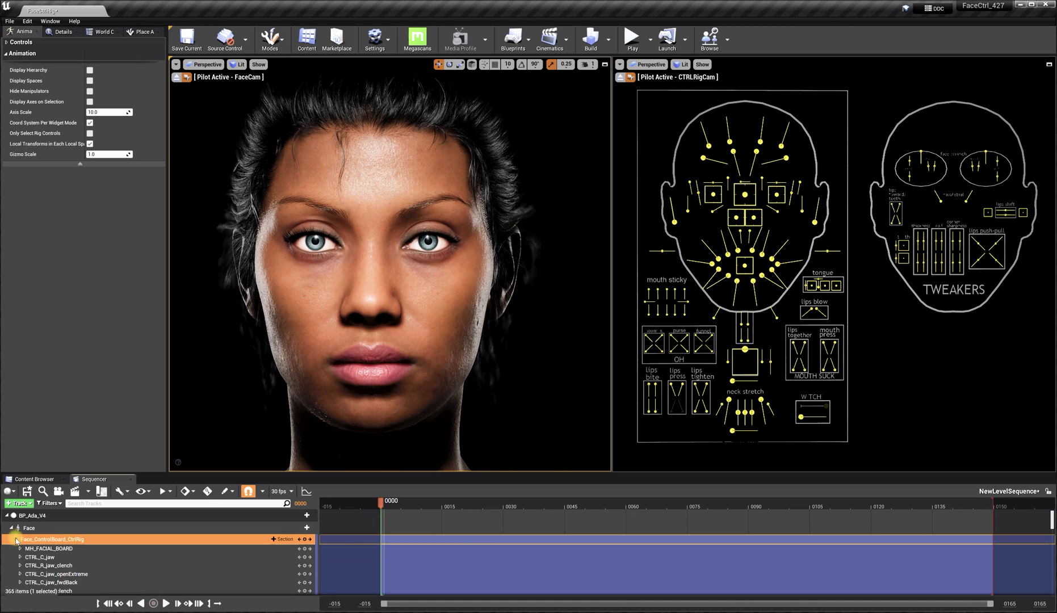
click(16, 539)
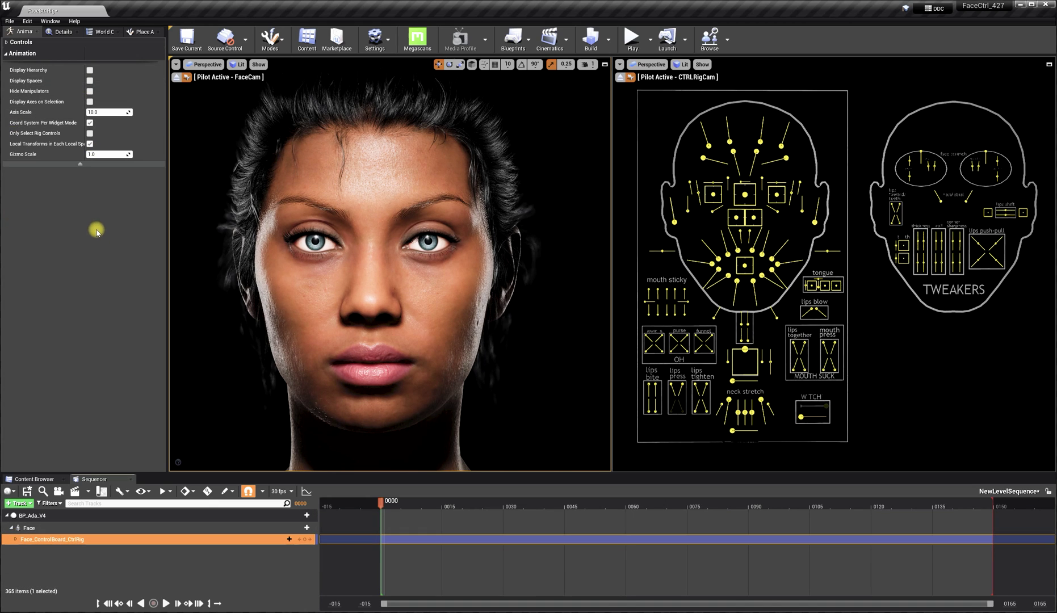
click(89, 91)
click(89, 91)
Select both mouth dimple controls on the face board and key them at frame 0
click(711, 264)
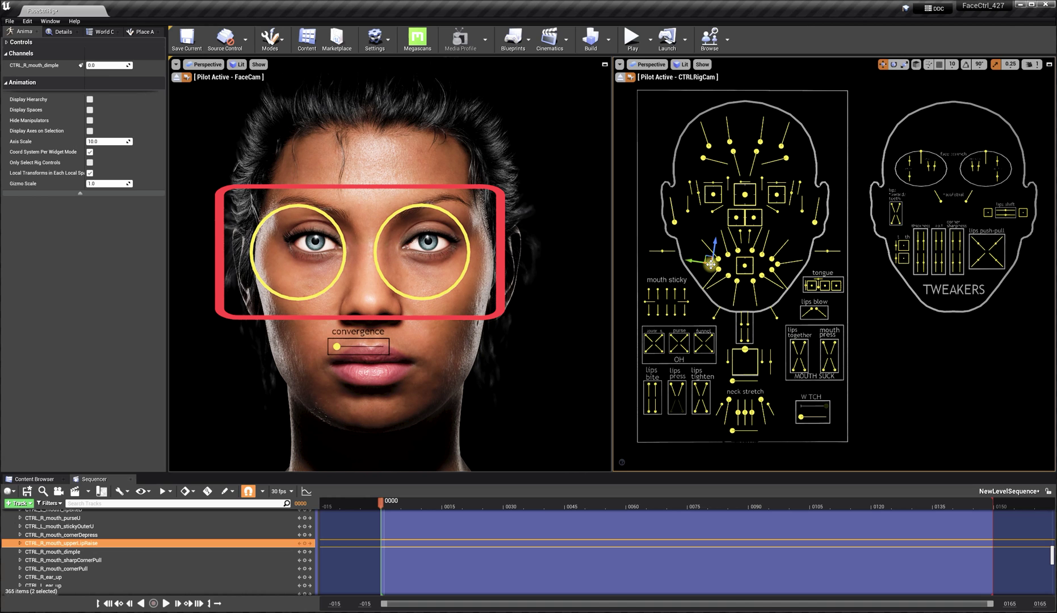
shift+click(778, 263)
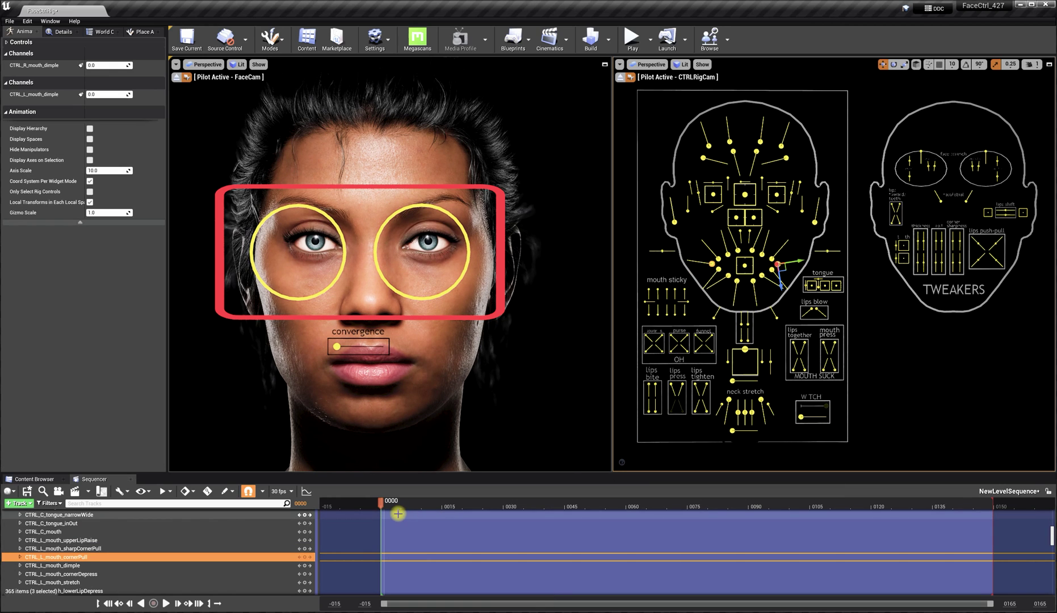
key(s)
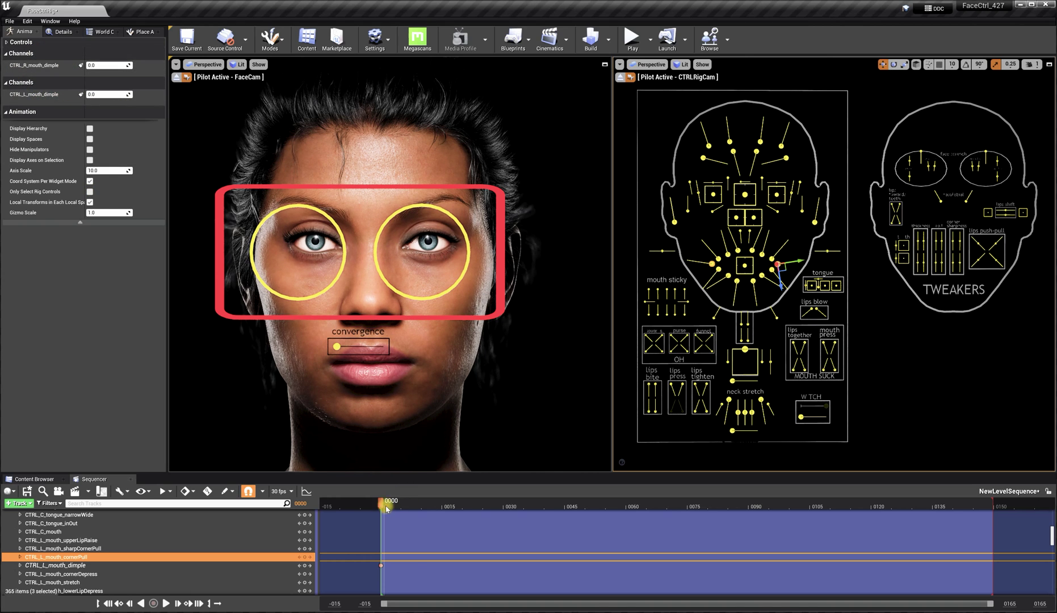
At frame 30, raise both mouth dimple controls to 1.0 and key them
drag(381, 507, 503, 507)
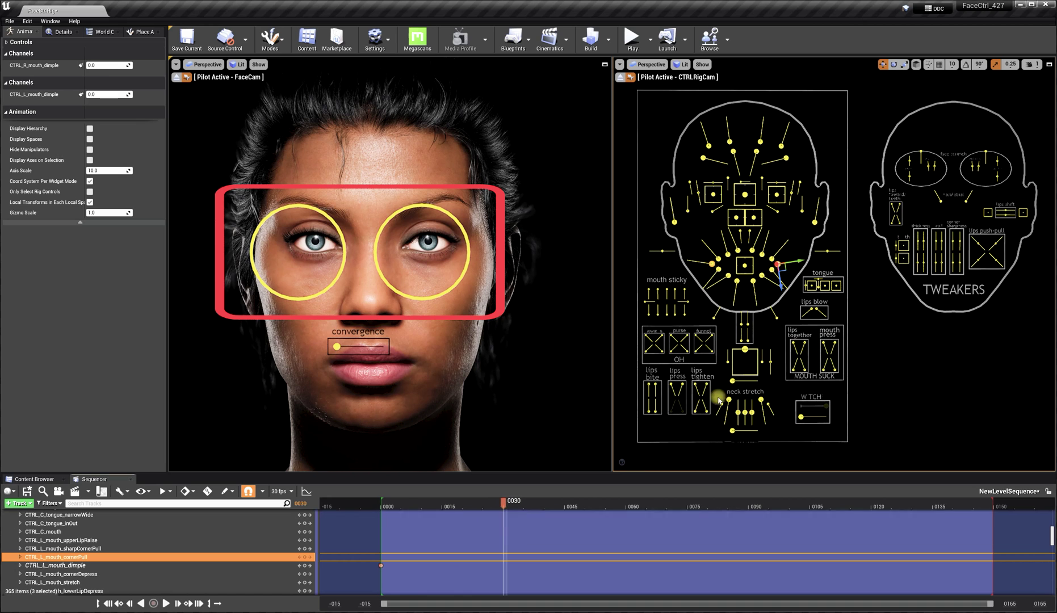
drag(777, 275, 802, 260)
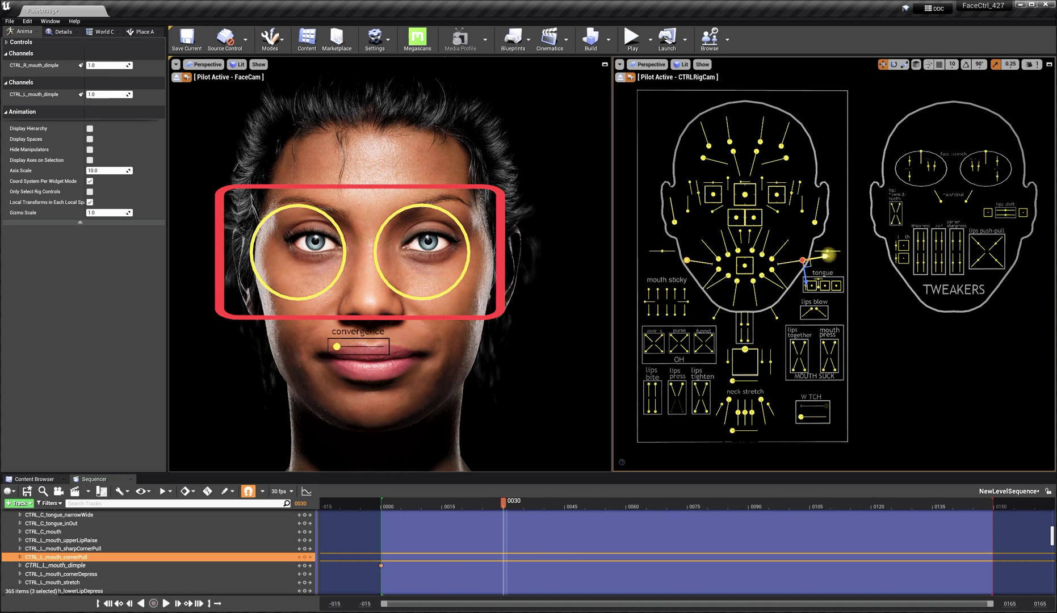
key(s)
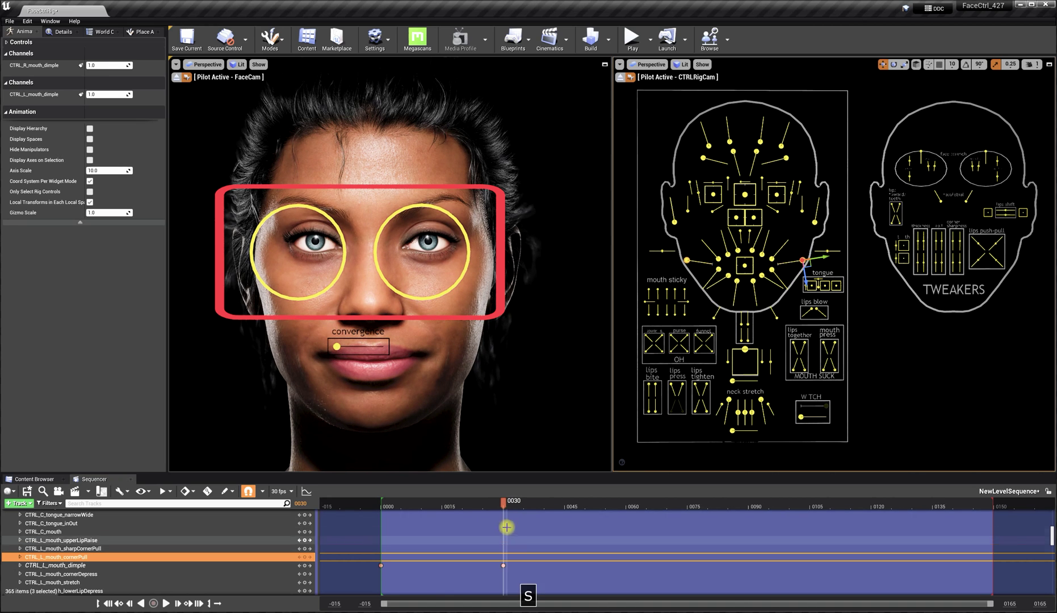
At frame 60, reset all control transforms and key both mouth dimple controls
drag(503, 501, 626, 502)
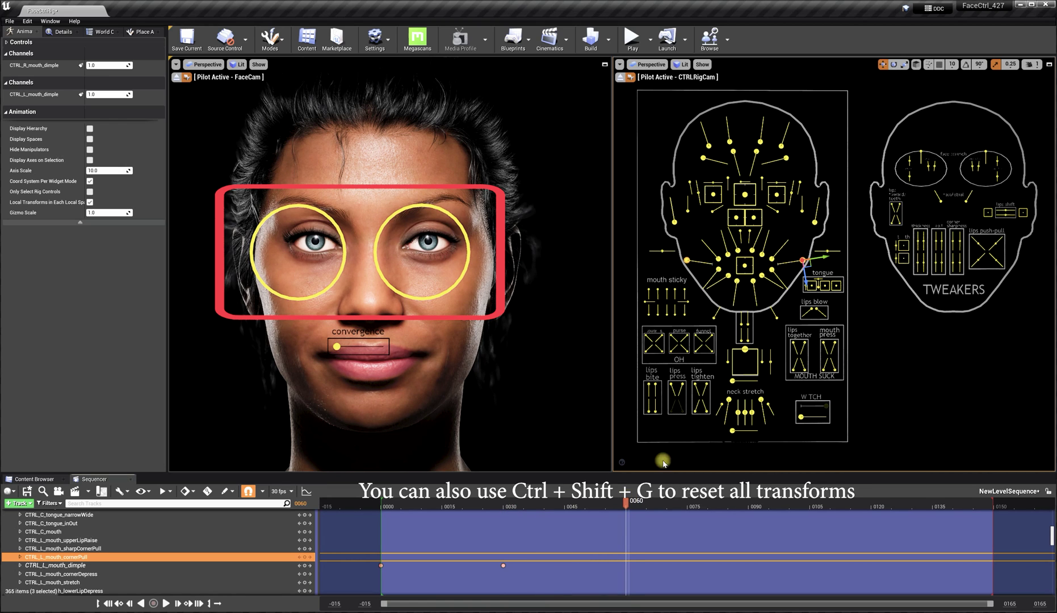
key(ctrl+shift+g)
key(s)
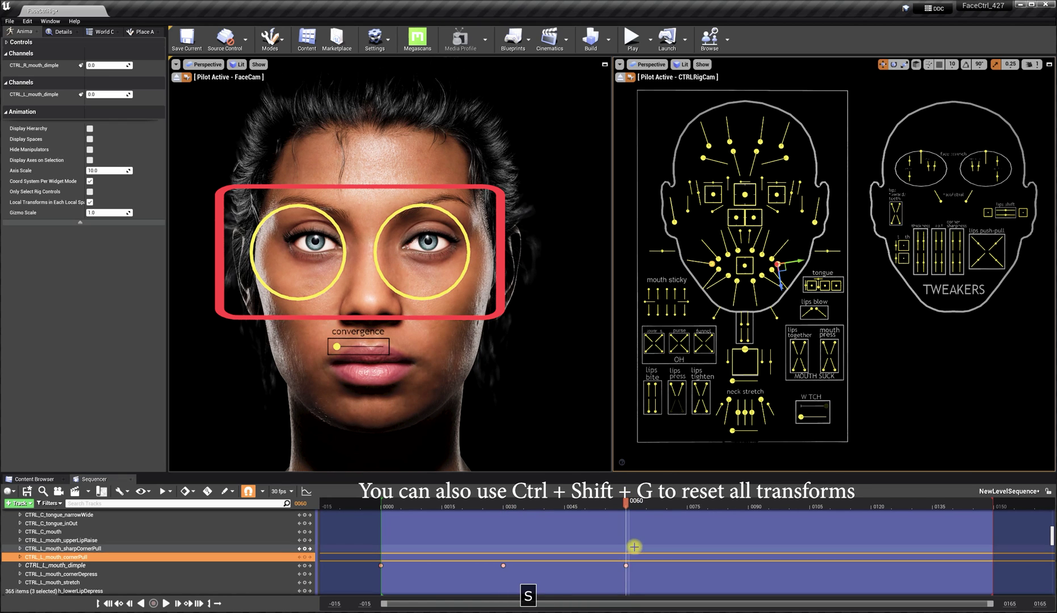
Collapse the Face_ControlBoard_CtrlRig track and check its frame 30 keys by box-selecting and deselecting them
click(524, 456)
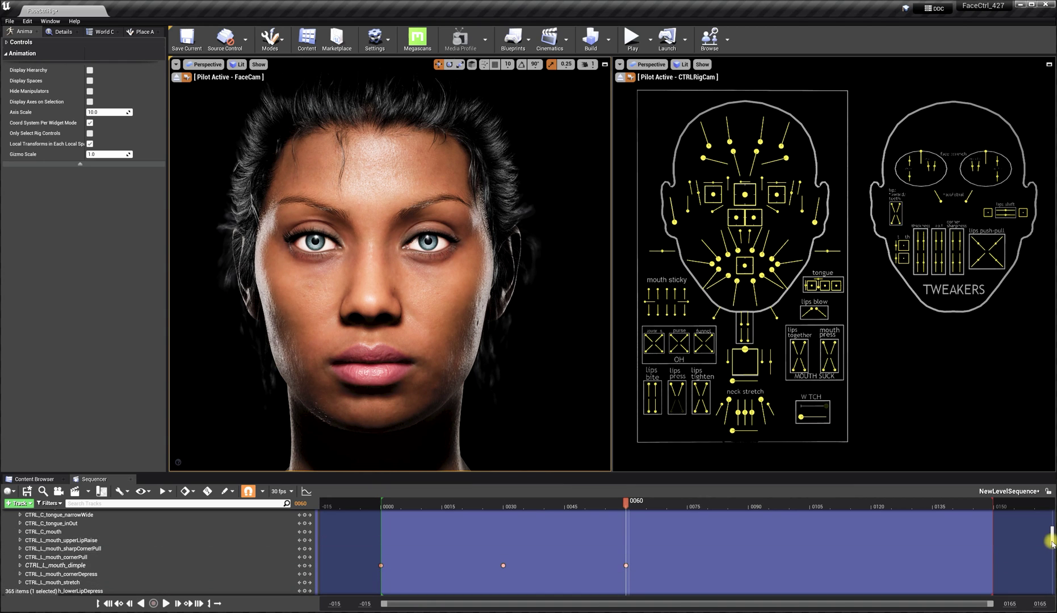
drag(1051, 536, 1050, 514)
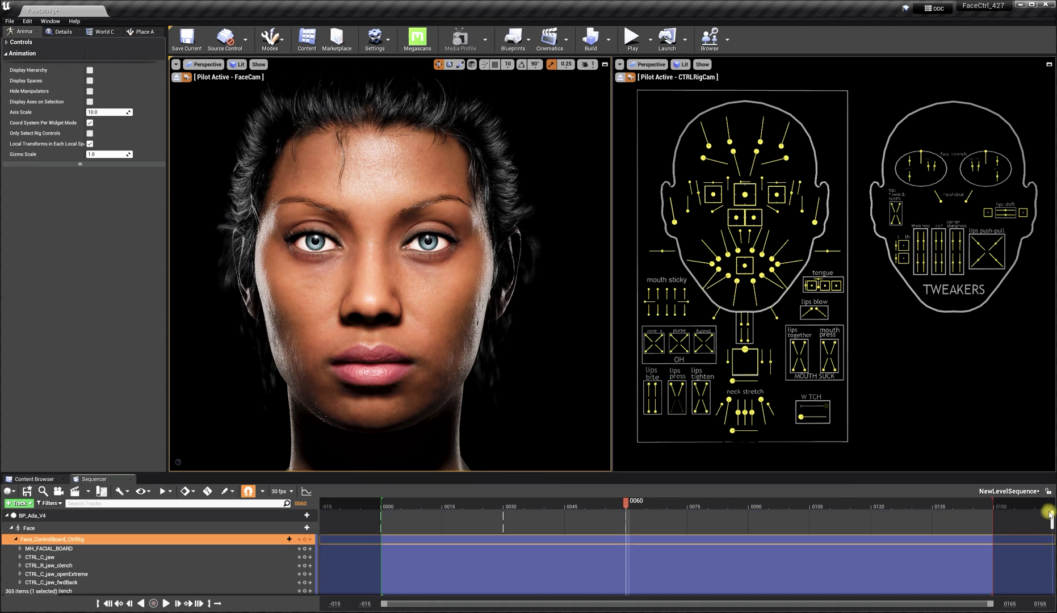
click(15, 539)
drag(513, 525, 488, 577)
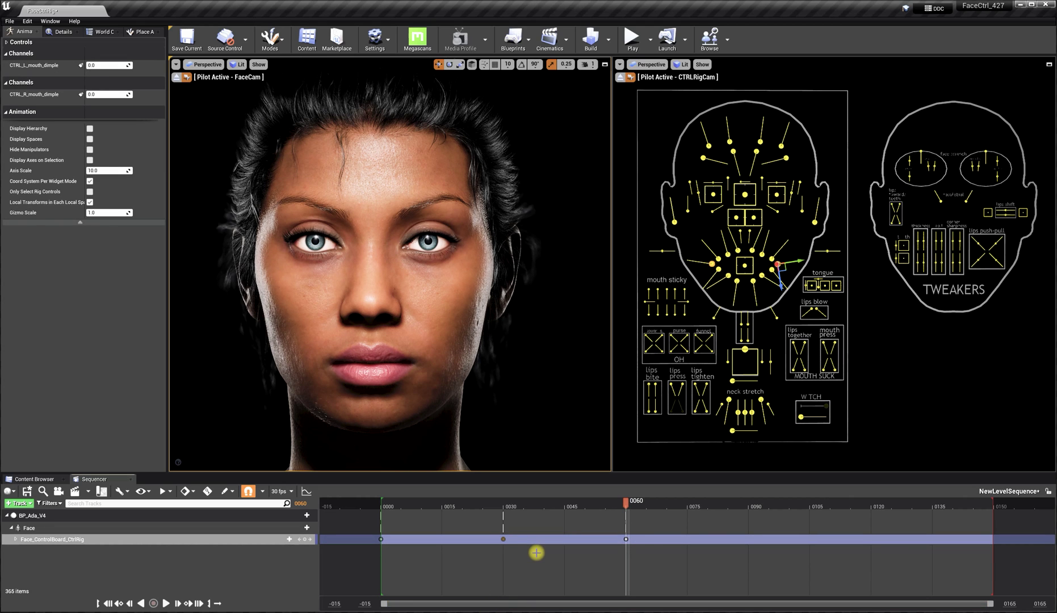
click(579, 554)
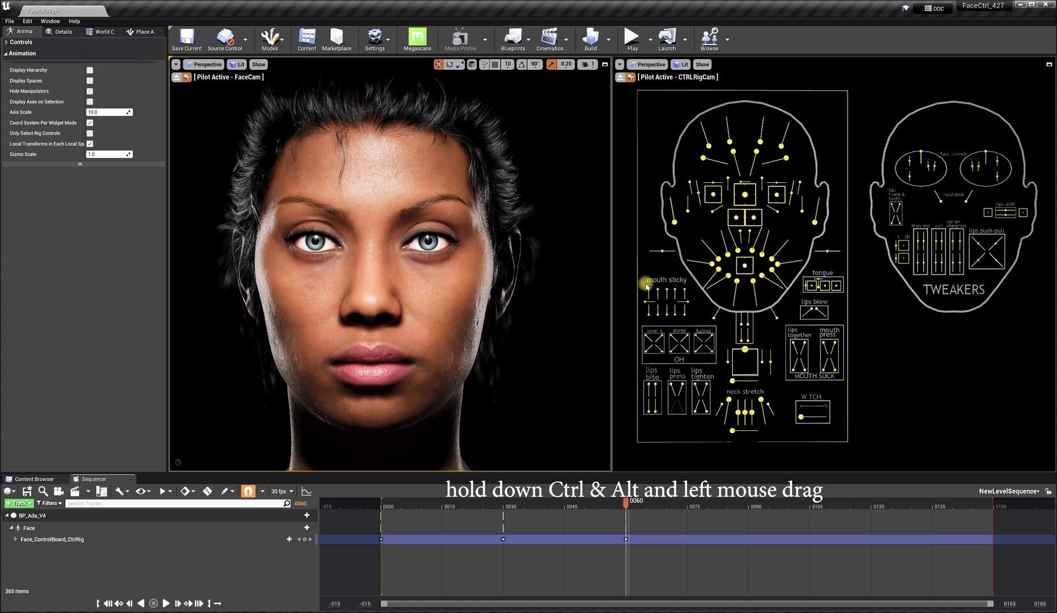
Box-select the mouth sticky controls and set the rig's Gizmo Scale to 0.5
ctrl+alt+drag(638, 276, 700, 328)
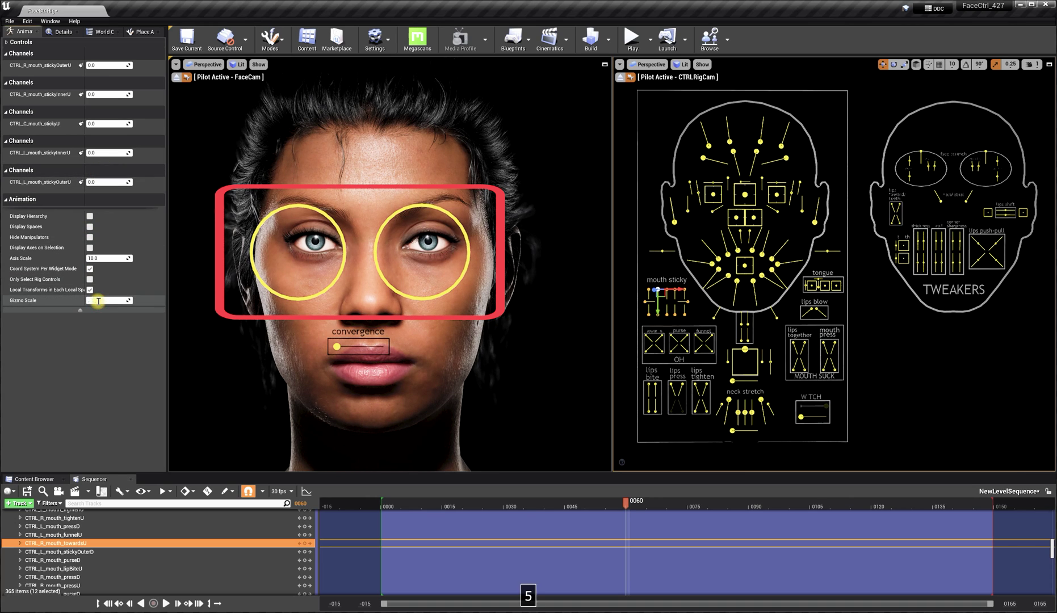
key(Return)
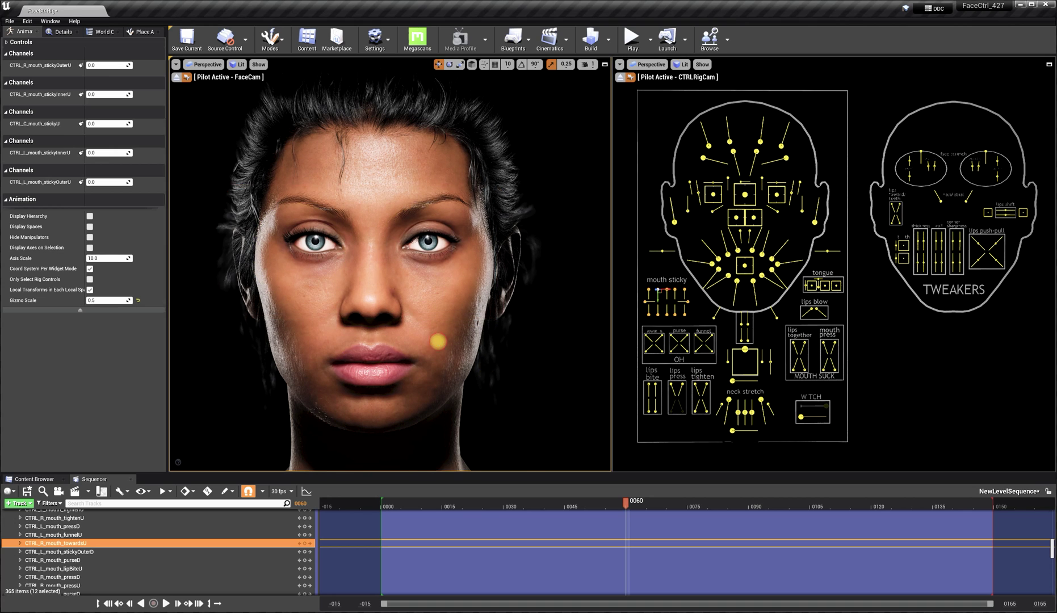
click(440, 340)
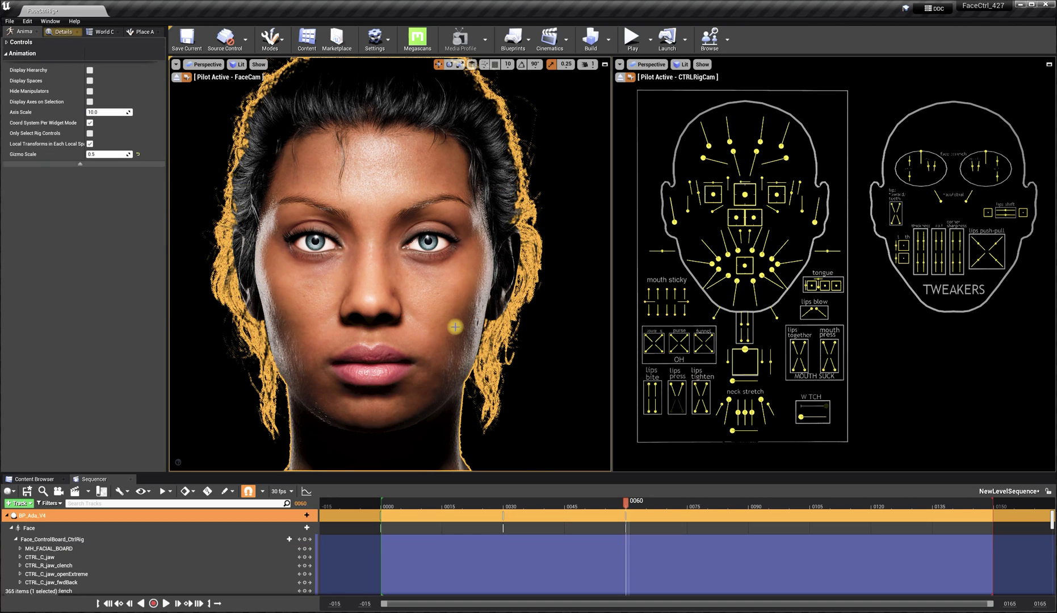
click(705, 381)
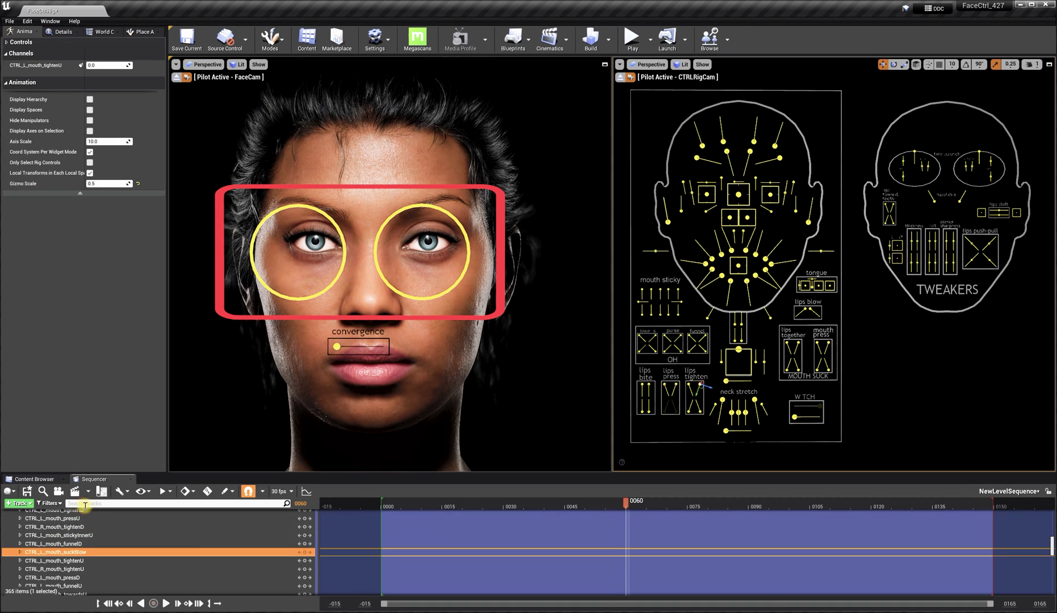
Filter the sequence tracks by "dimple" to examine the keyed controls, and restore the full collapsed track list
text(dimp)
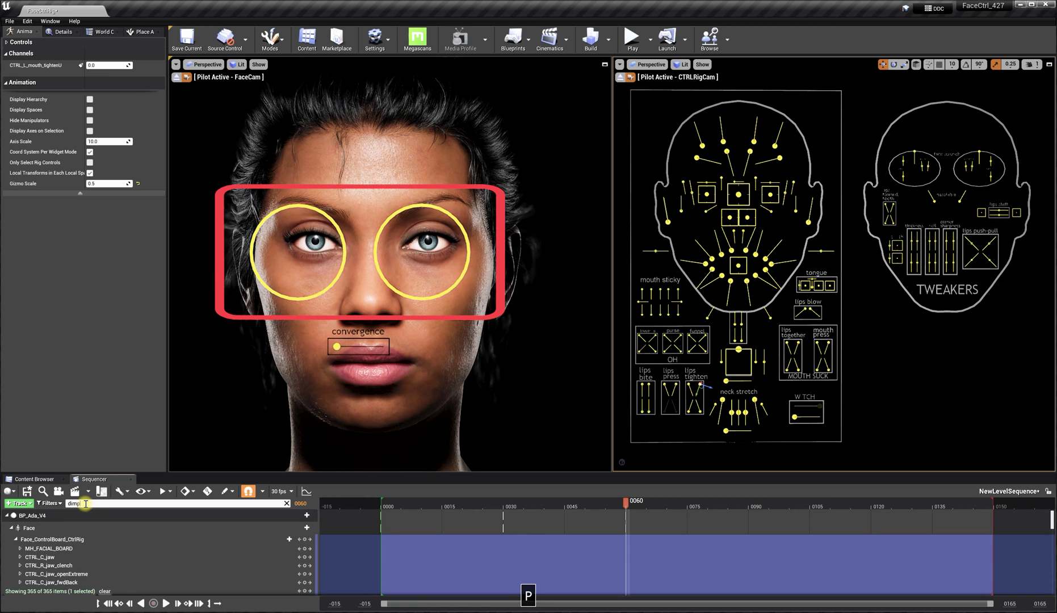
text(le)
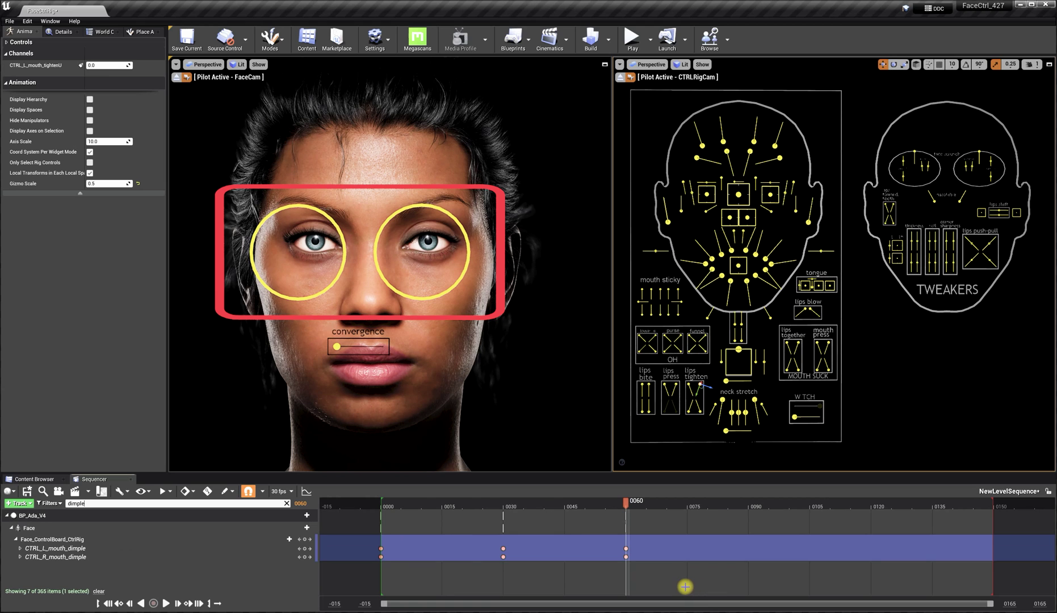
click(79, 504)
key(BackSpace)
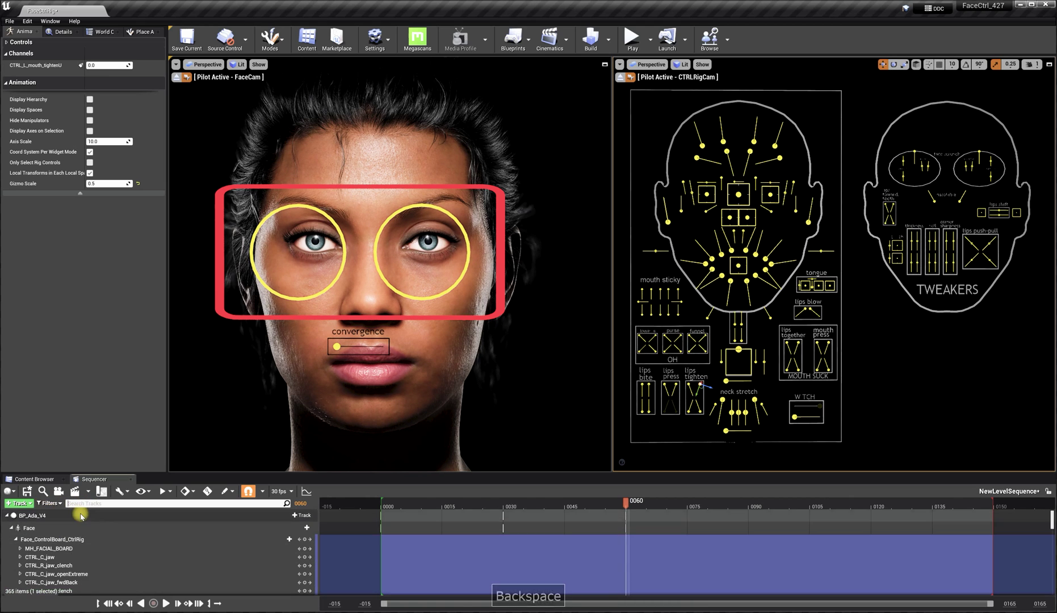
click(17, 539)
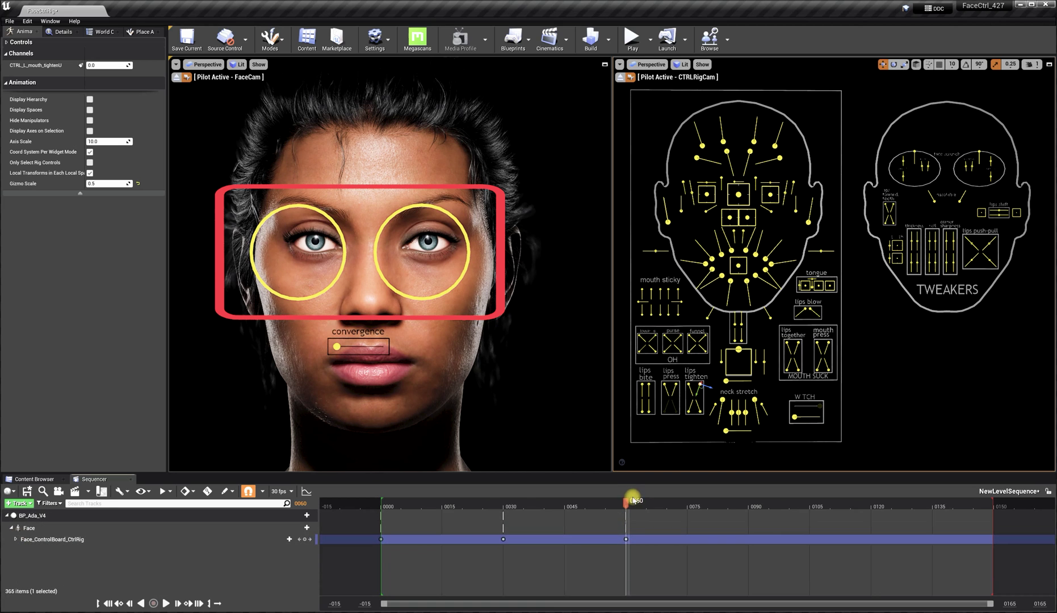
Return to frame 0 and bake the Face track to an animation sequence named Dimple in the Content folder
drag(589, 507, 625, 512)
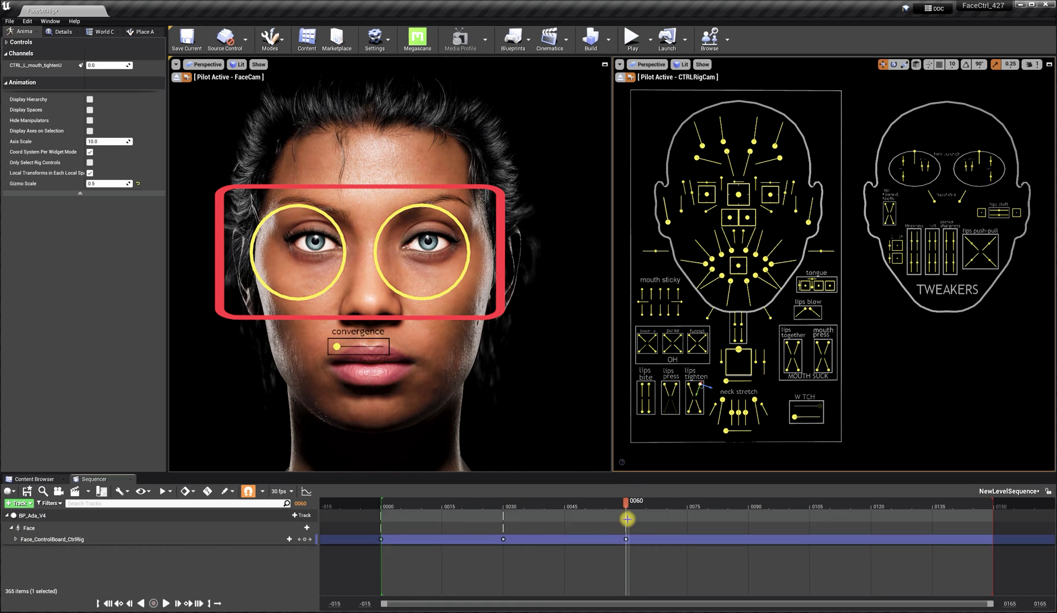
click(101, 605)
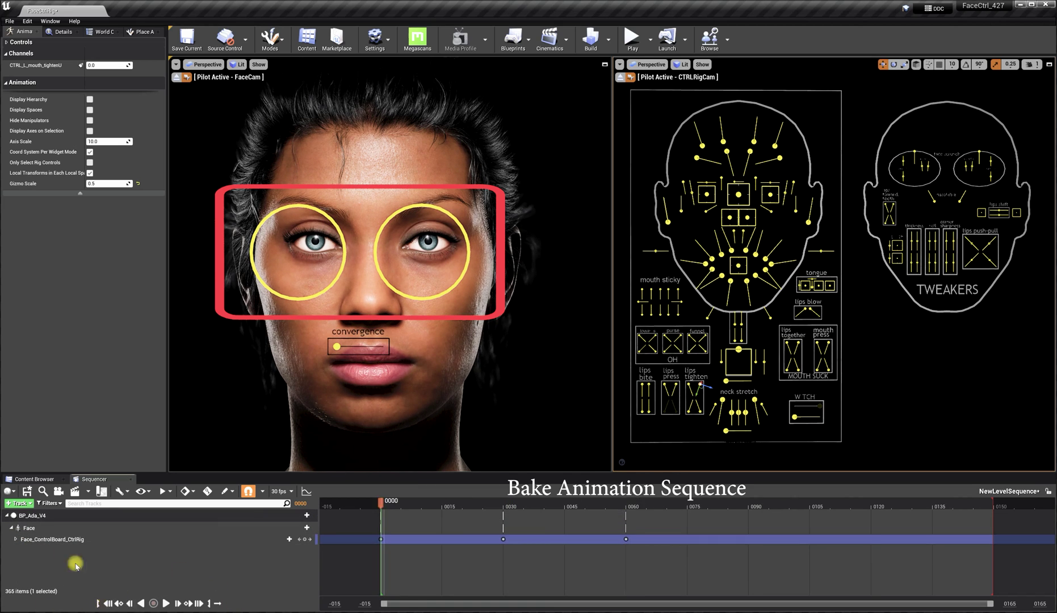
click(55, 529)
right_click(55, 529)
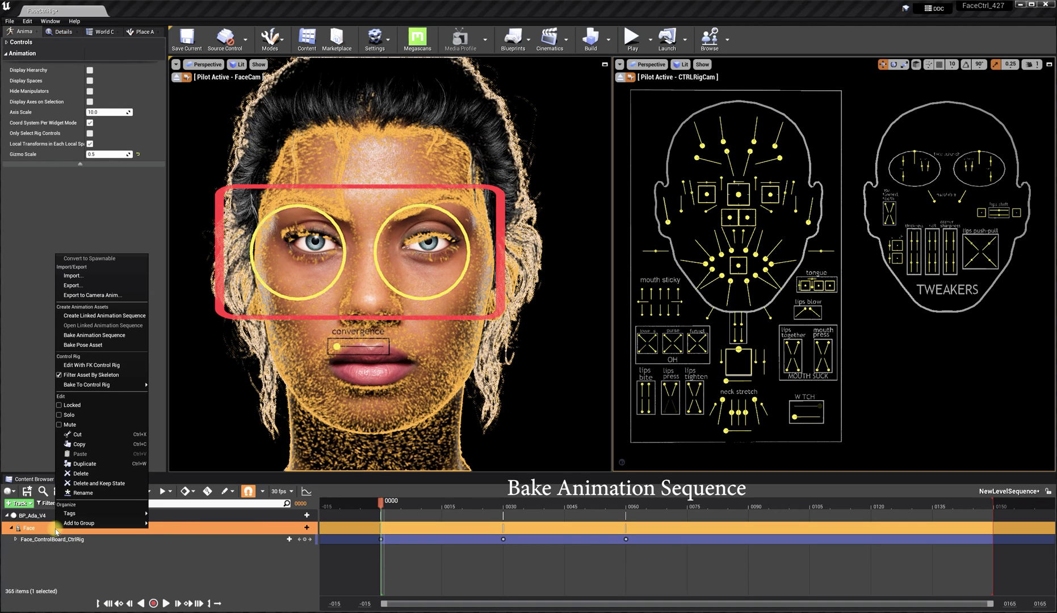
click(114, 335)
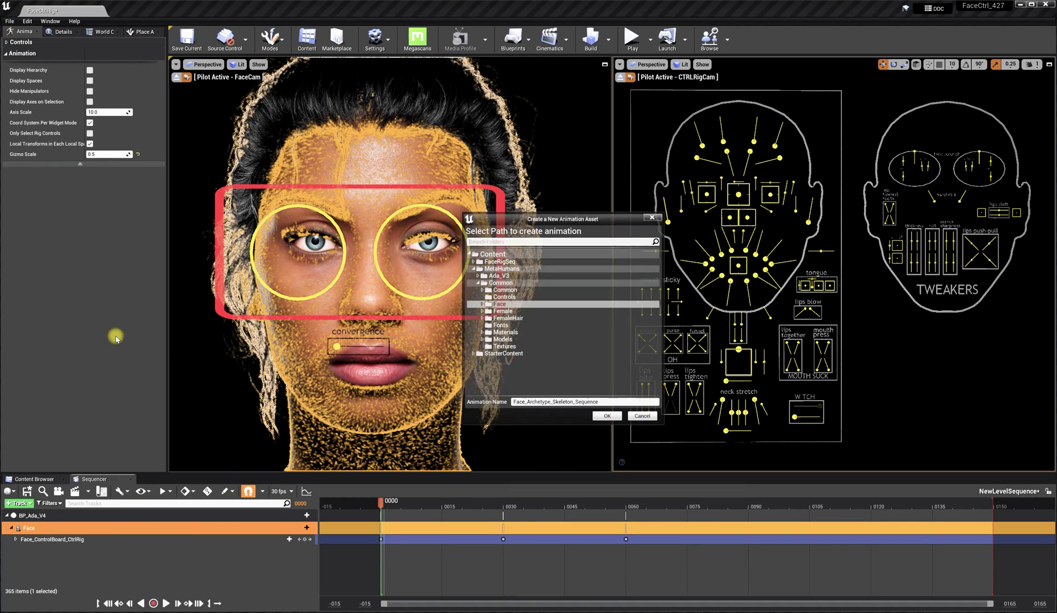
drag(603, 402, 497, 404)
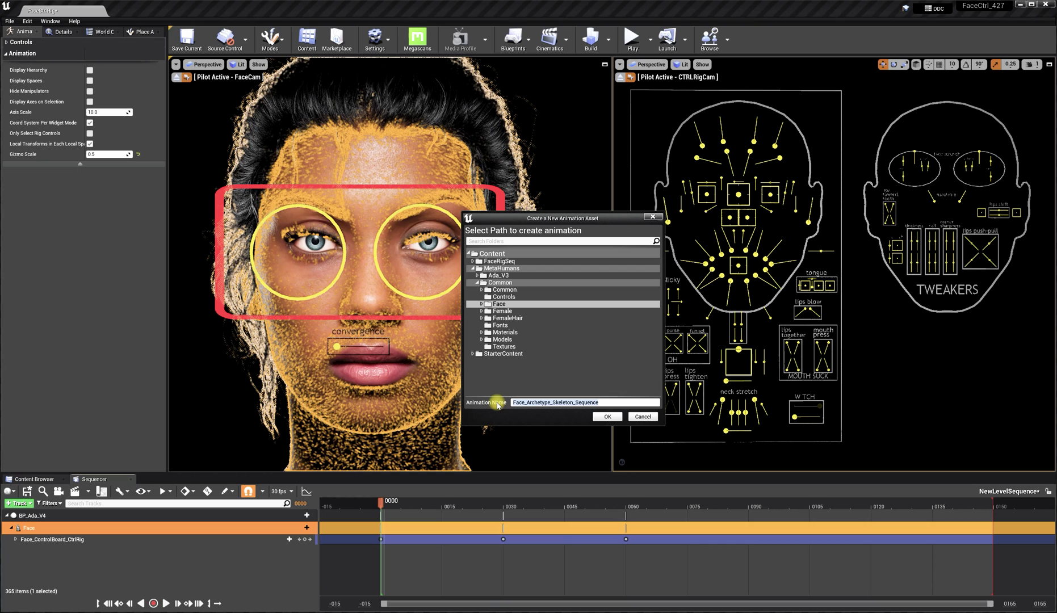
key(Caps_Lock)
text(Dimple)
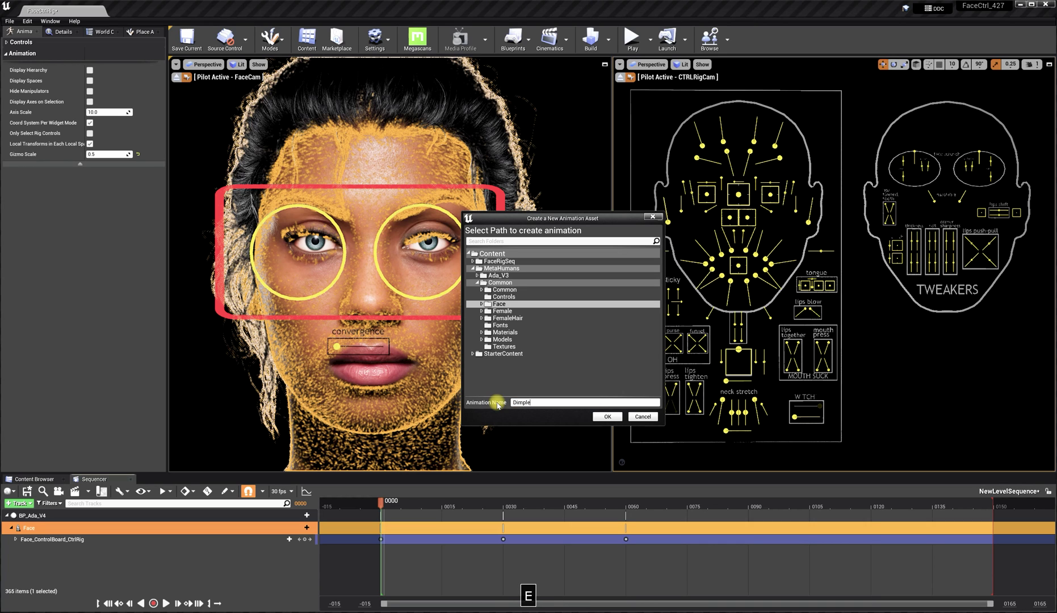
click(492, 253)
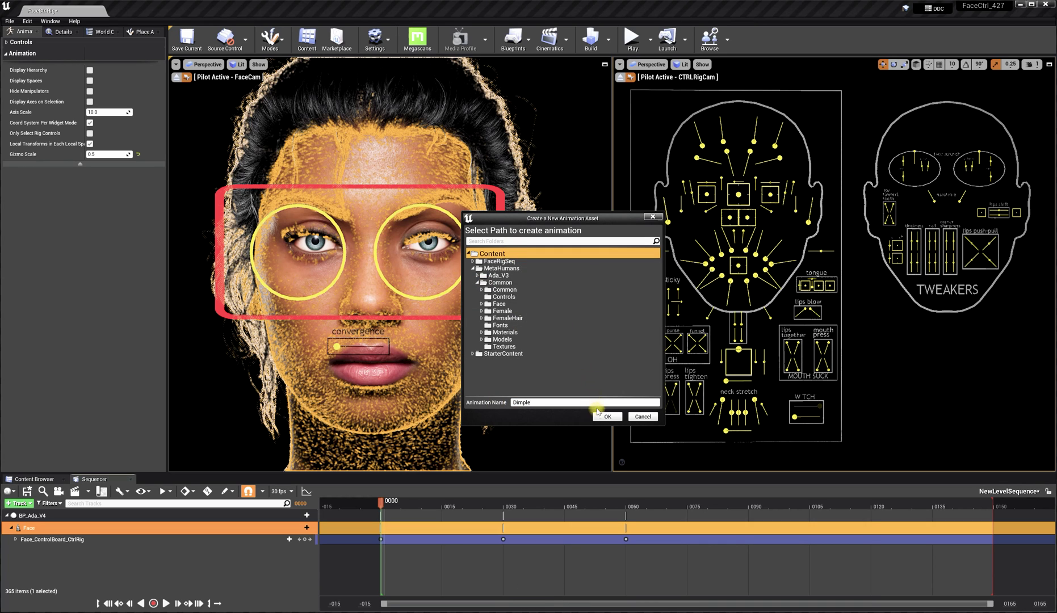
click(600, 415)
click(589, 413)
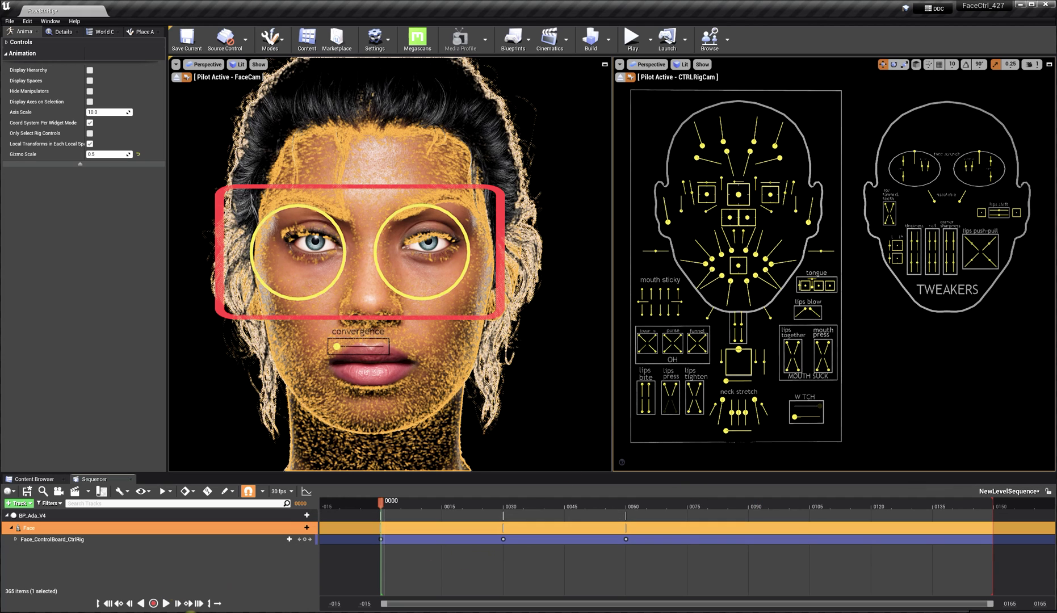
Delete the Face_ControlBoard_CtrlRig track and add the Dimple animation to the Face track
click(57, 540)
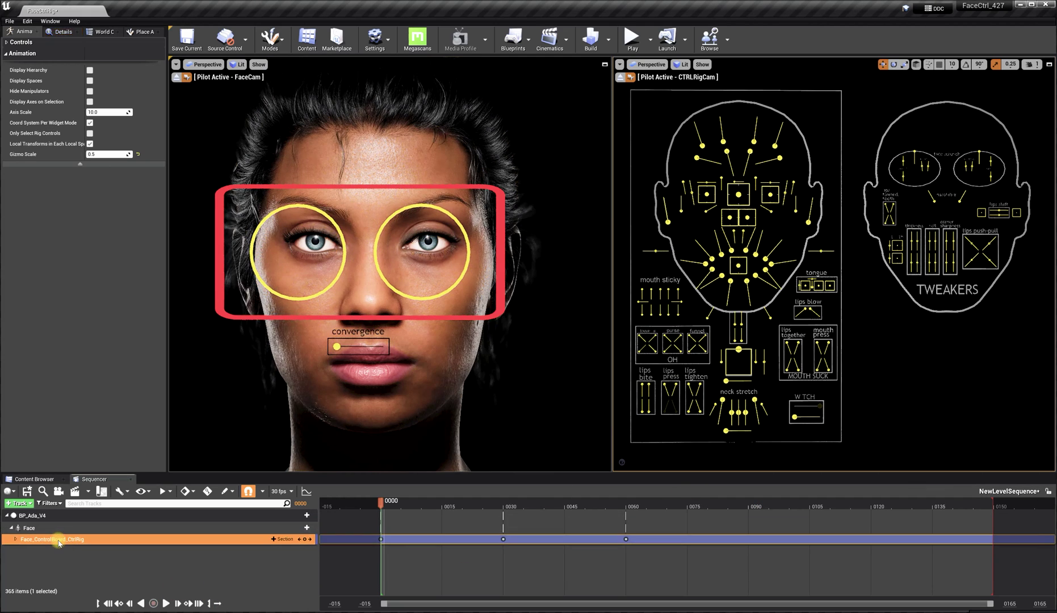
key(BackSpace)
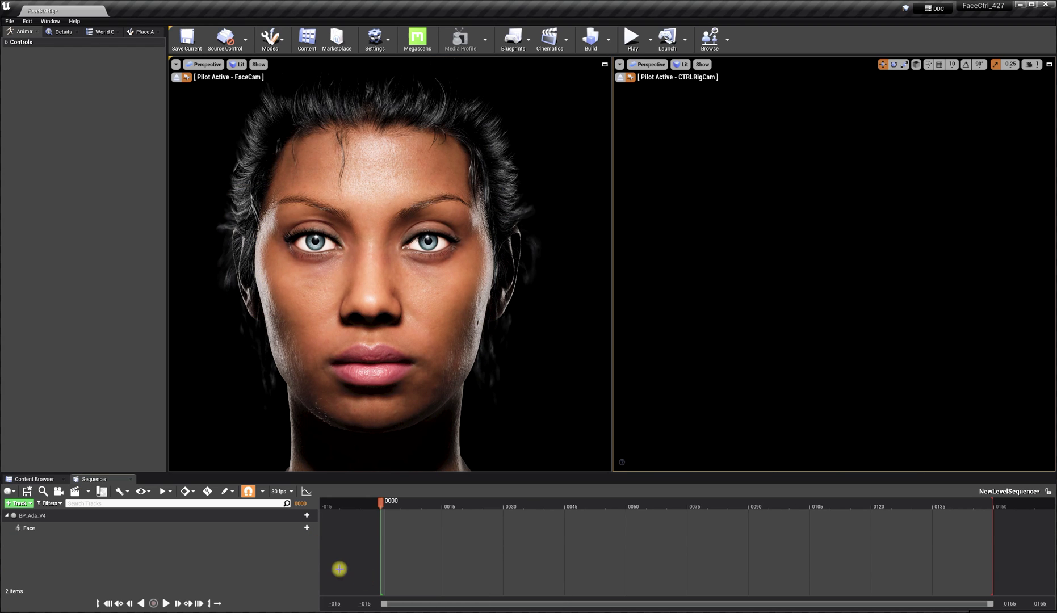
click(301, 528)
mouse_move(346, 91)
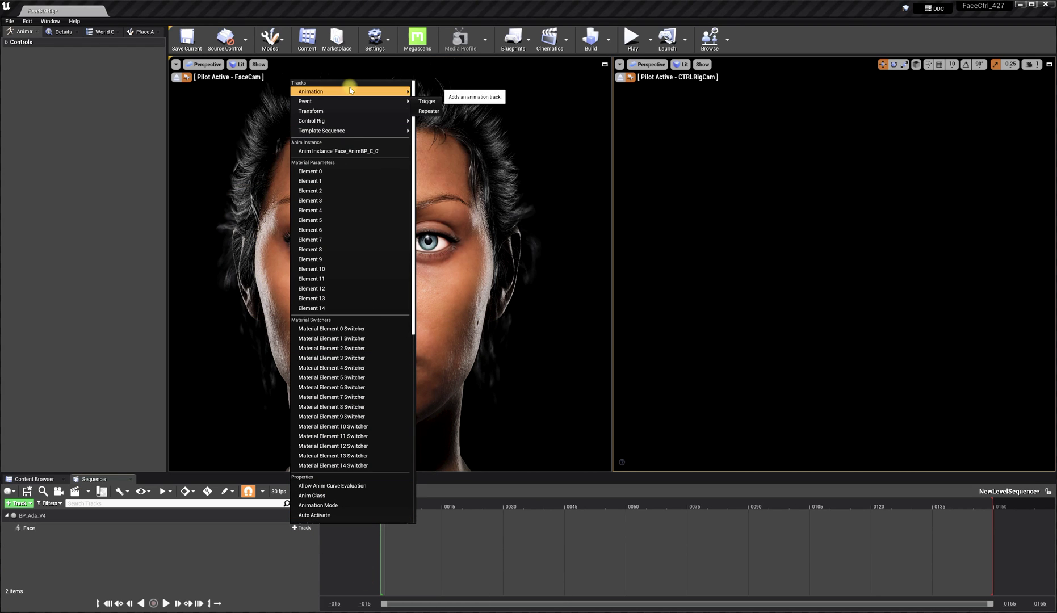
click(450, 106)
click(429, 553)
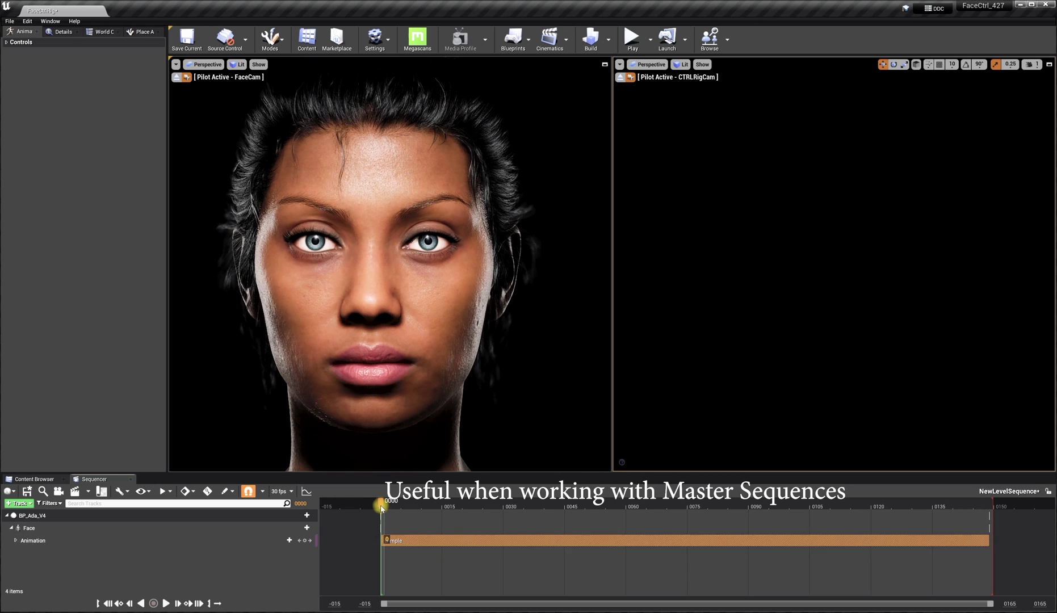
Play and scrub the Dimple animation to review the mouth movement, ending back at frame 0
key(space)
drag(743, 515, 521, 516)
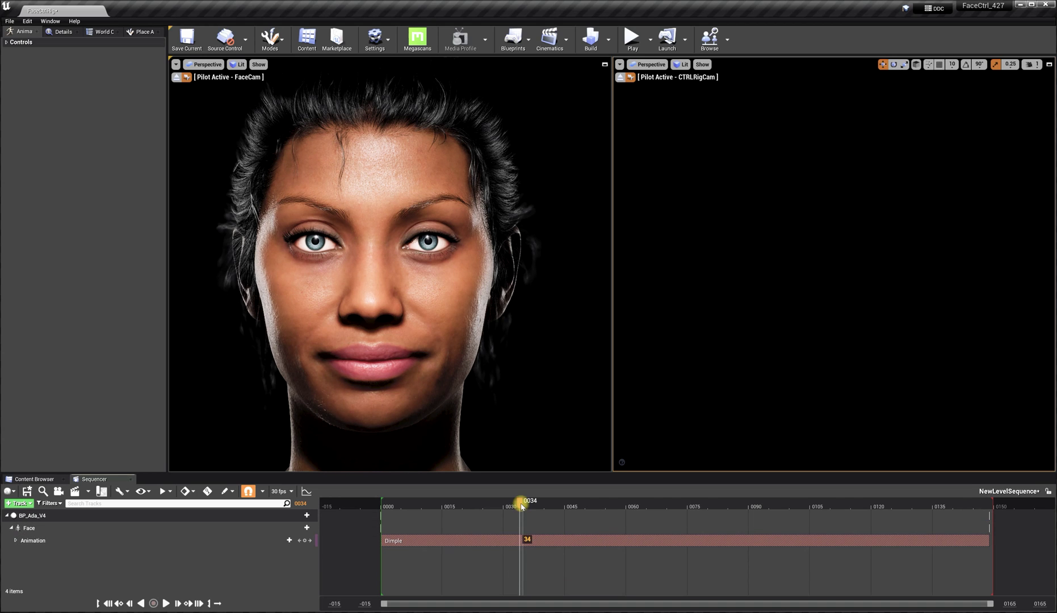
drag(521, 505, 383, 513)
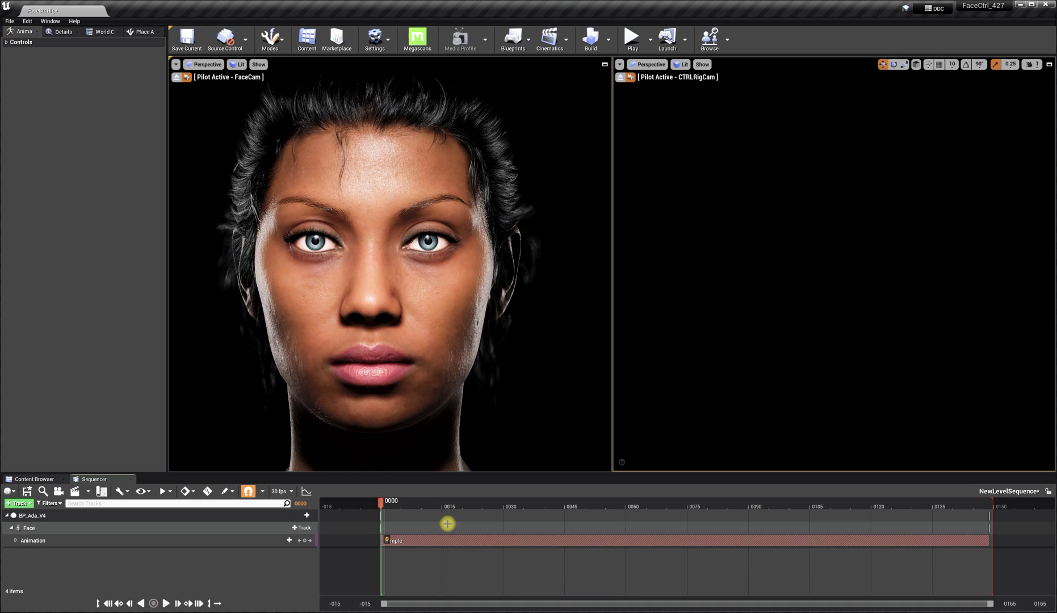
Bake the Face track's animation to the Face_ControlBoard control rig without reducing keys
click(99, 533)
right_click(100, 534)
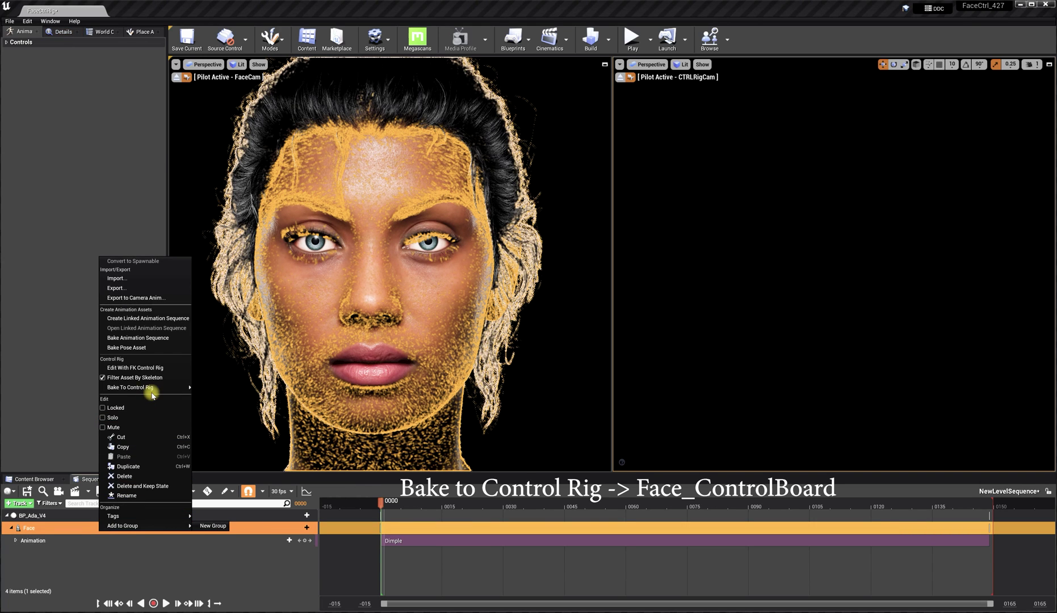
mouse_move(155, 388)
click(221, 399)
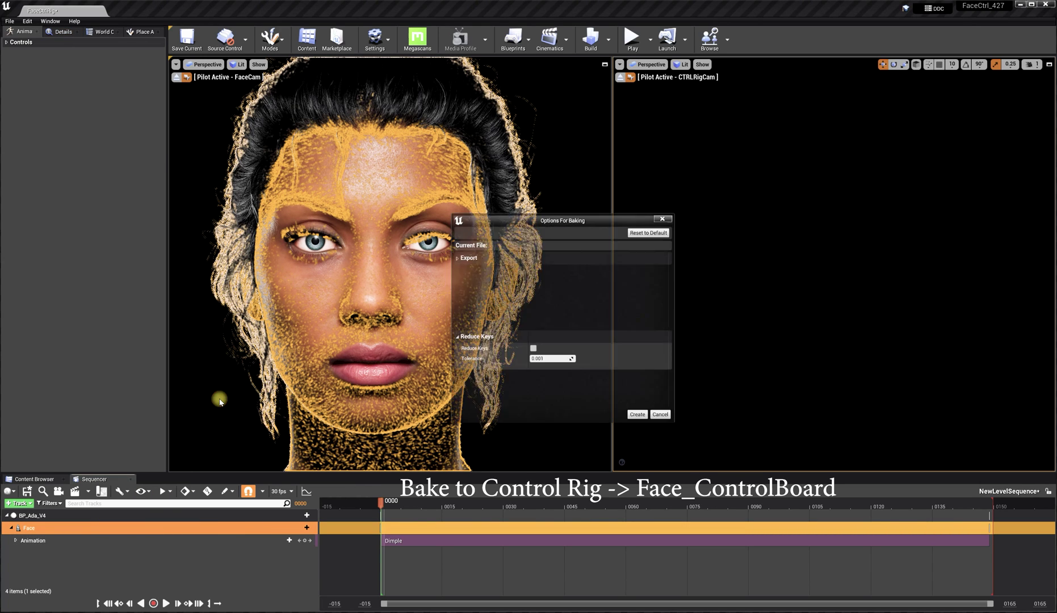
click(637, 416)
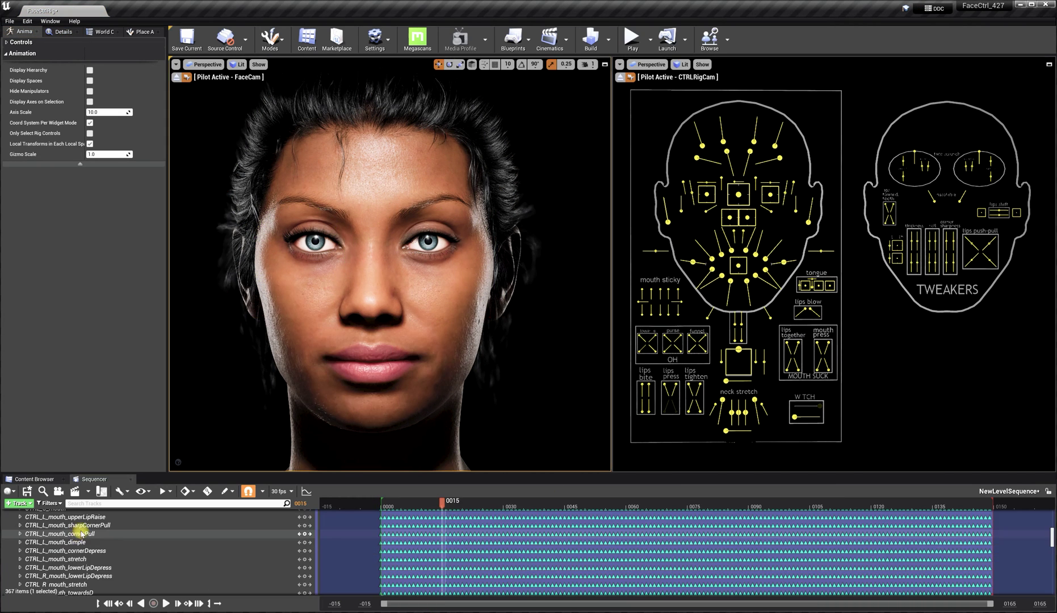
Collapse the baked Face_ControlBoard_CtrlRig track and add an Additive section to it at frame 0
scroll(80, 532, up, 10)
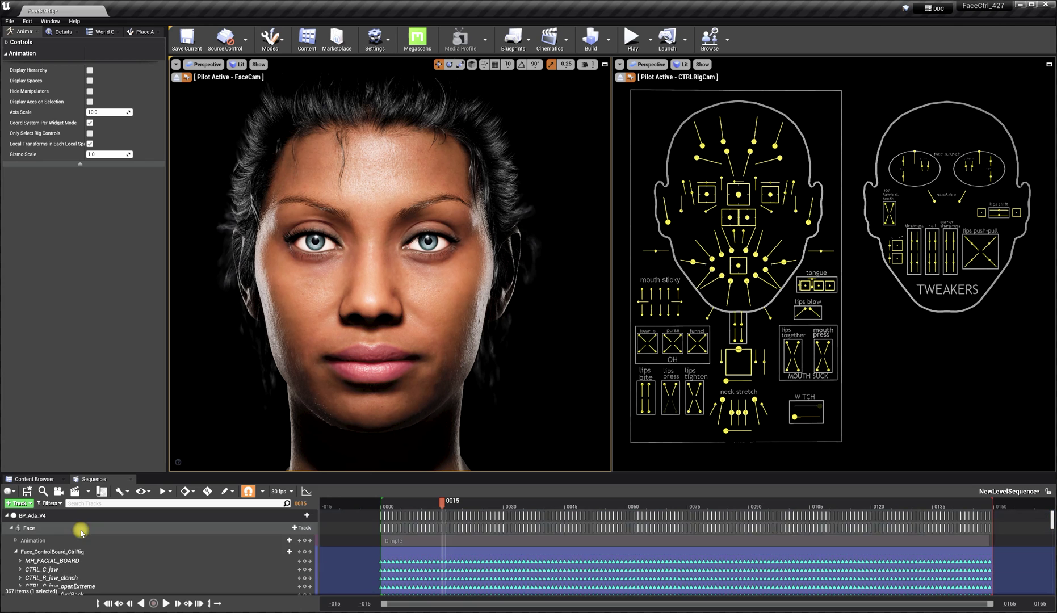
click(16, 552)
click(447, 521)
drag(447, 522, 380, 521)
click(273, 562)
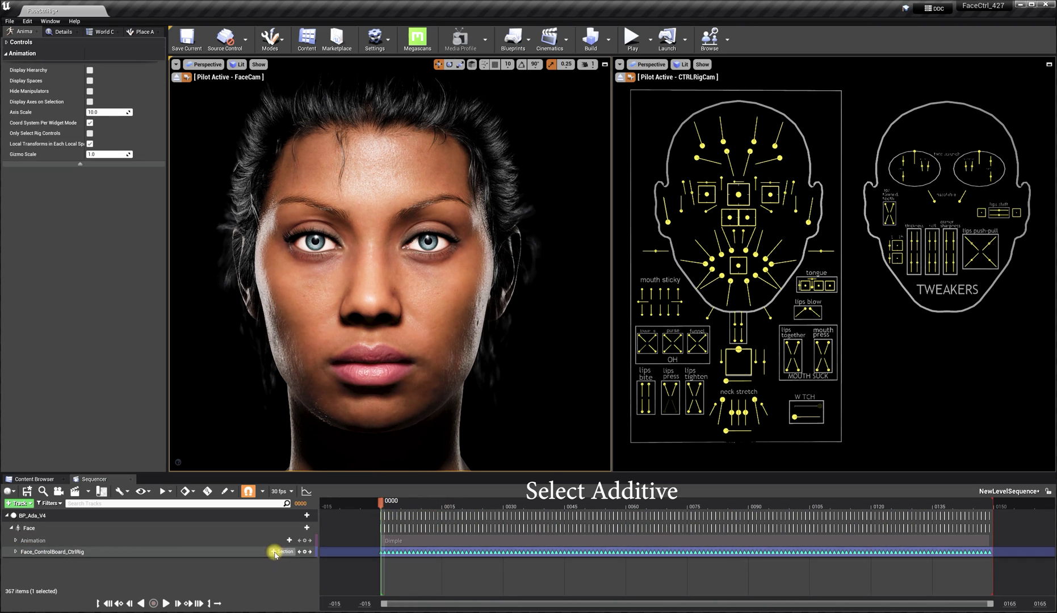
click(282, 551)
click(287, 571)
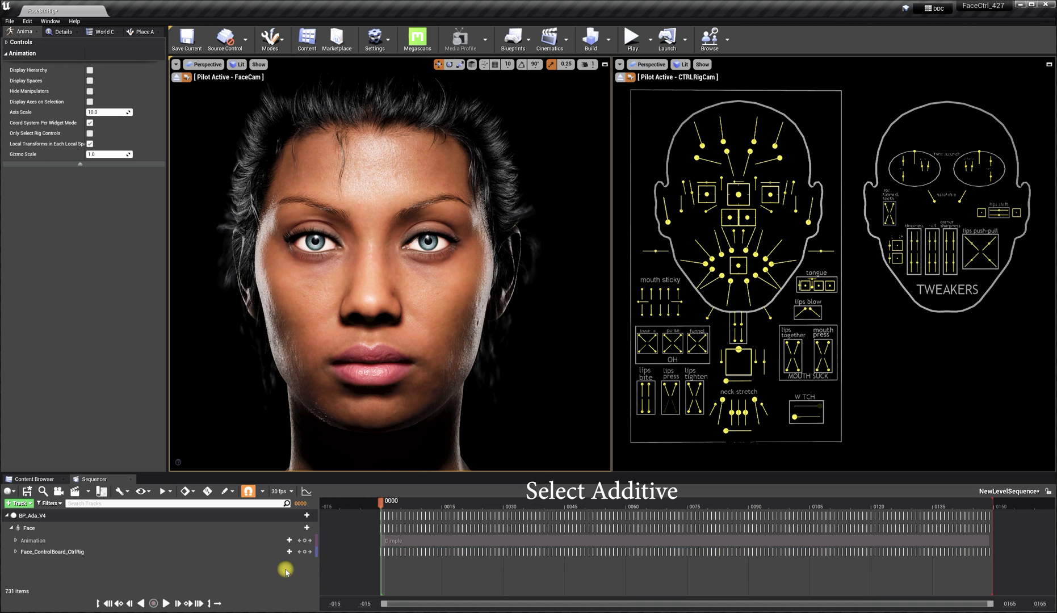
Expand the Face_ControlBoard_CtrlRig track and its additive section to examine the section's control tracks
click(15, 552)
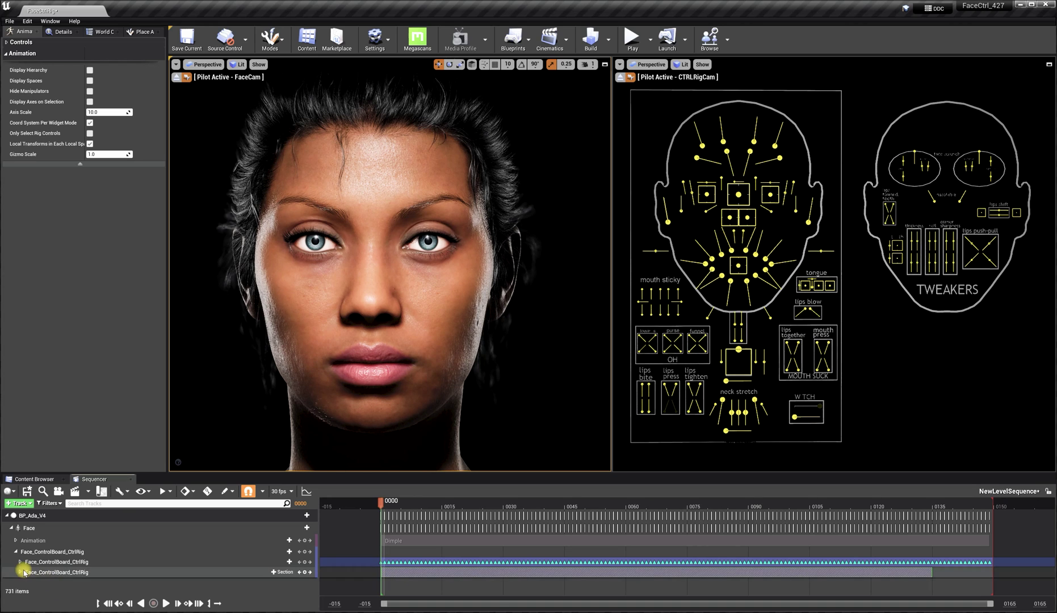
click(21, 572)
scroll(511, 578, down, 2)
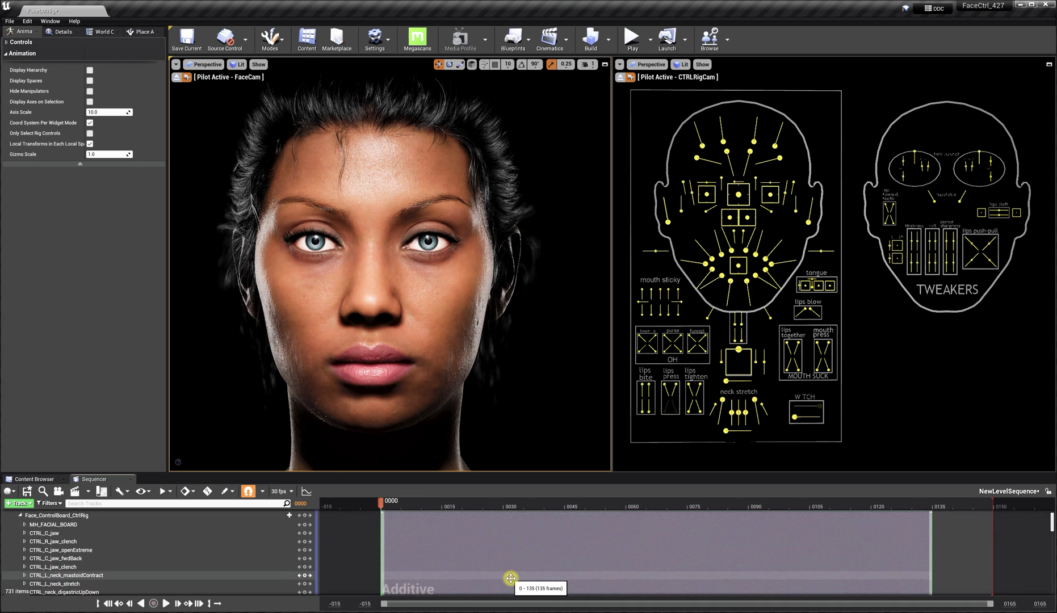
scroll(512, 575, up, 1)
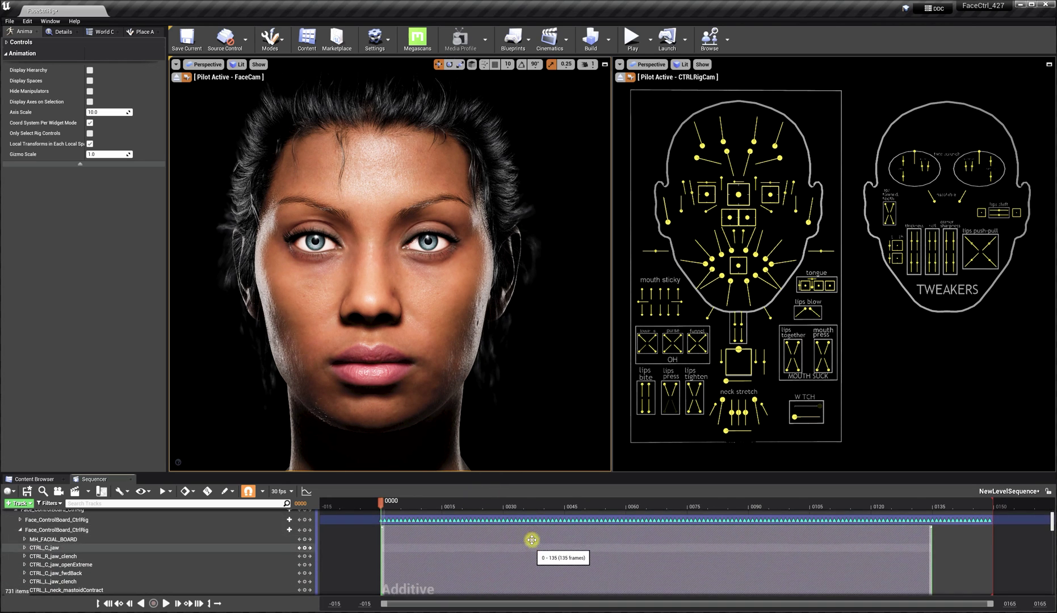
Select both mouth cornerPull controls and key them at frame 0 in the additive section
drag(381, 502, 540, 514)
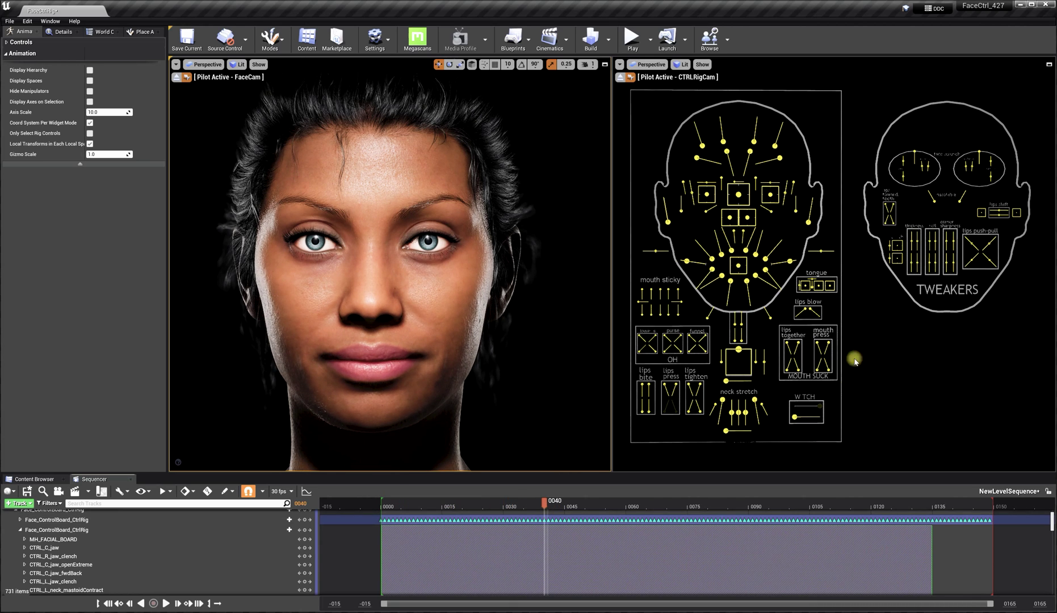
click(712, 259)
click(711, 259)
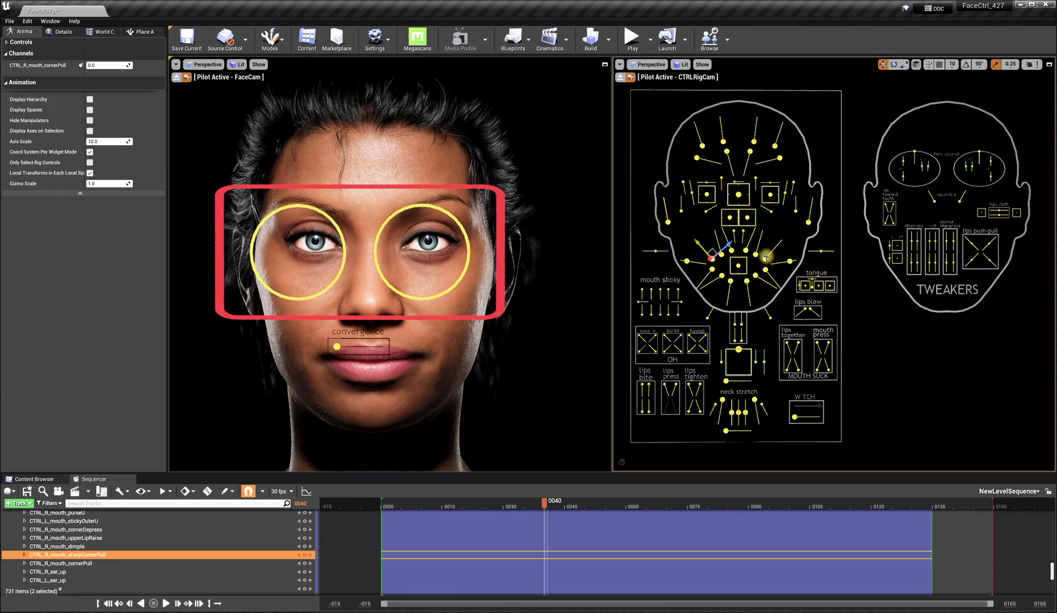
shift+click(765, 259)
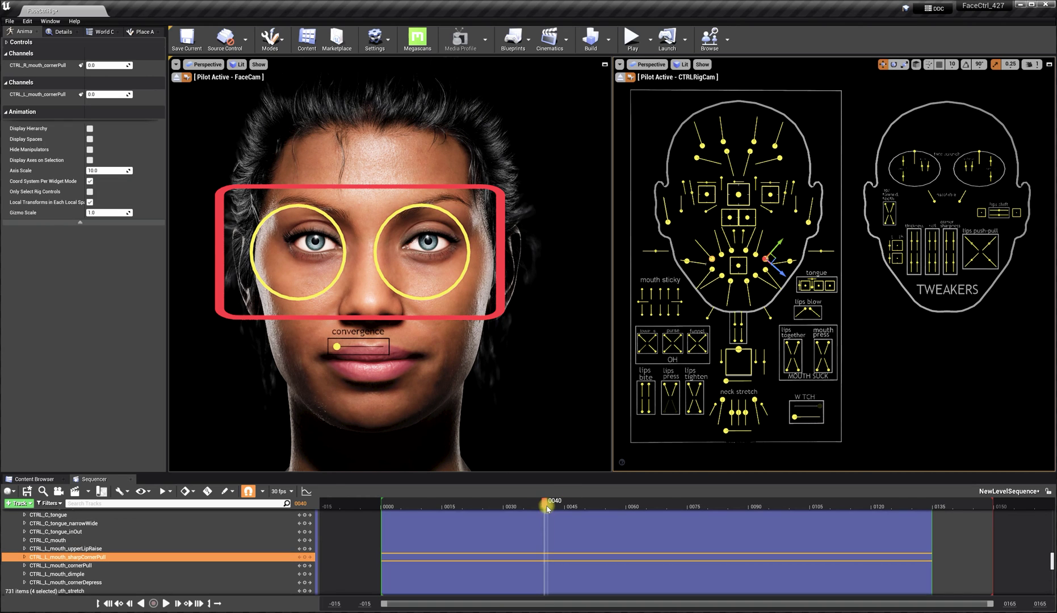
drag(547, 507, 504, 503)
key(s)
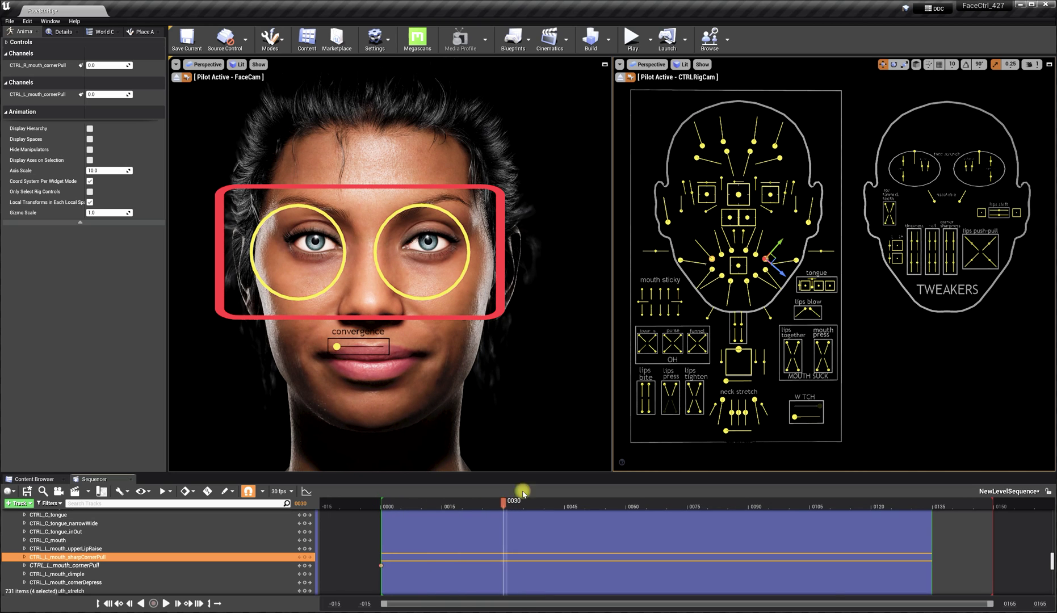
Key both mouth cornerPull controls at about 0.58 on frame 30 and at 0 on frame 60
drag(779, 243, 792, 234)
key(s)
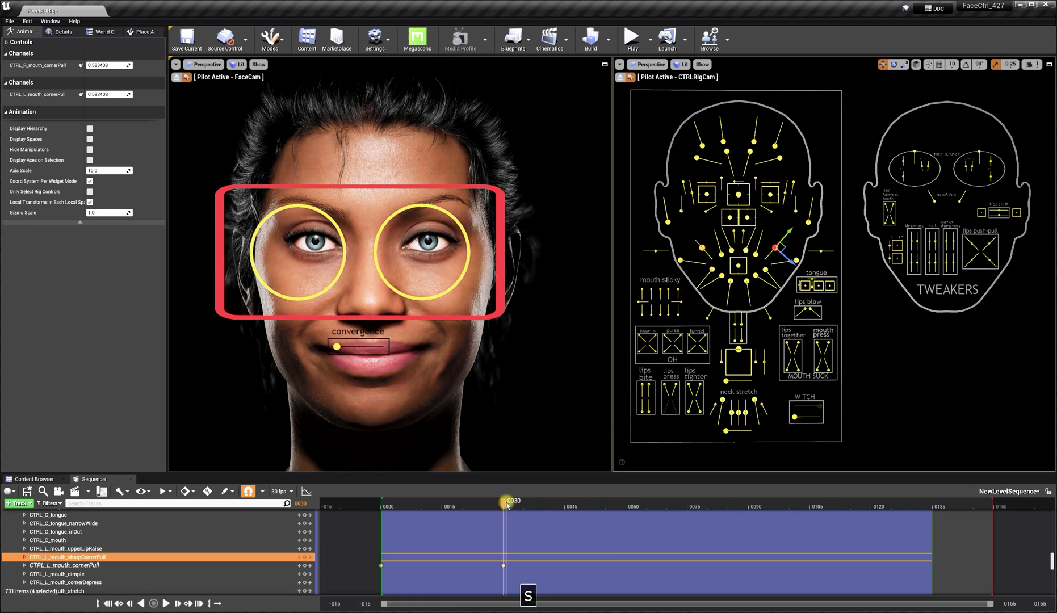
drag(504, 501, 626, 506)
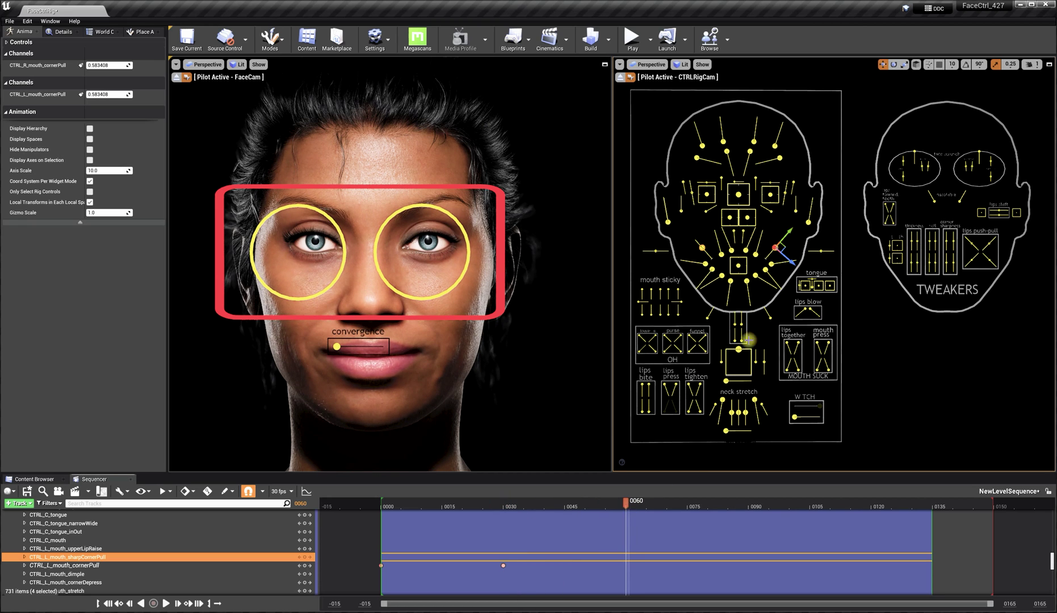
click(789, 230)
drag(788, 230, 776, 247)
key(s)
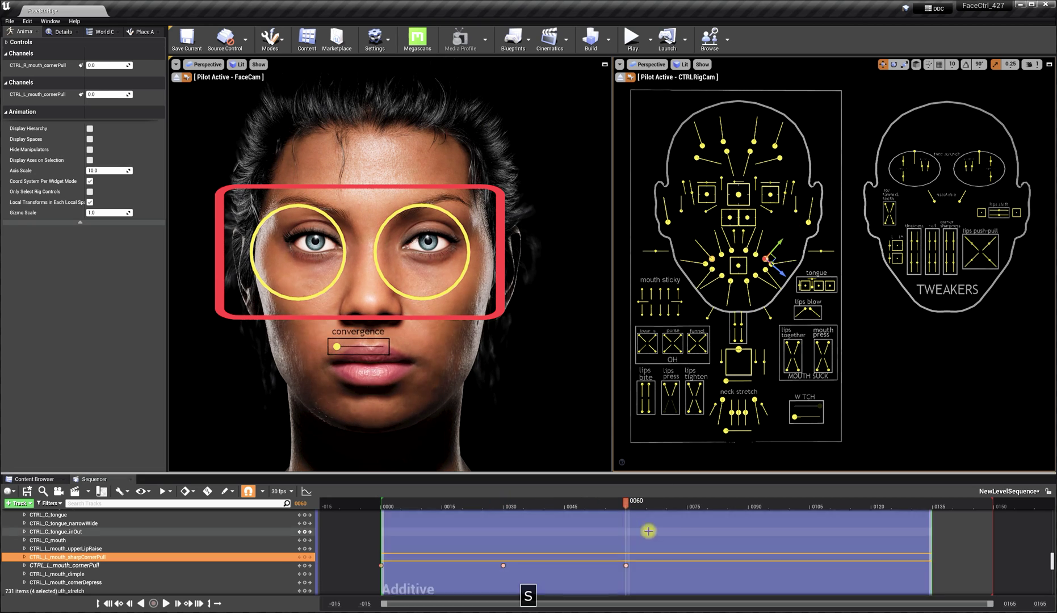
Scrub back to frame 1 to review the layered smile, and collapse both Face_ControlBoard_CtrlRig sections
mouse_move(627, 500)
mouse_down()
mouse_move(525, 513)
mouse_move(386, 507)
mouse_up()
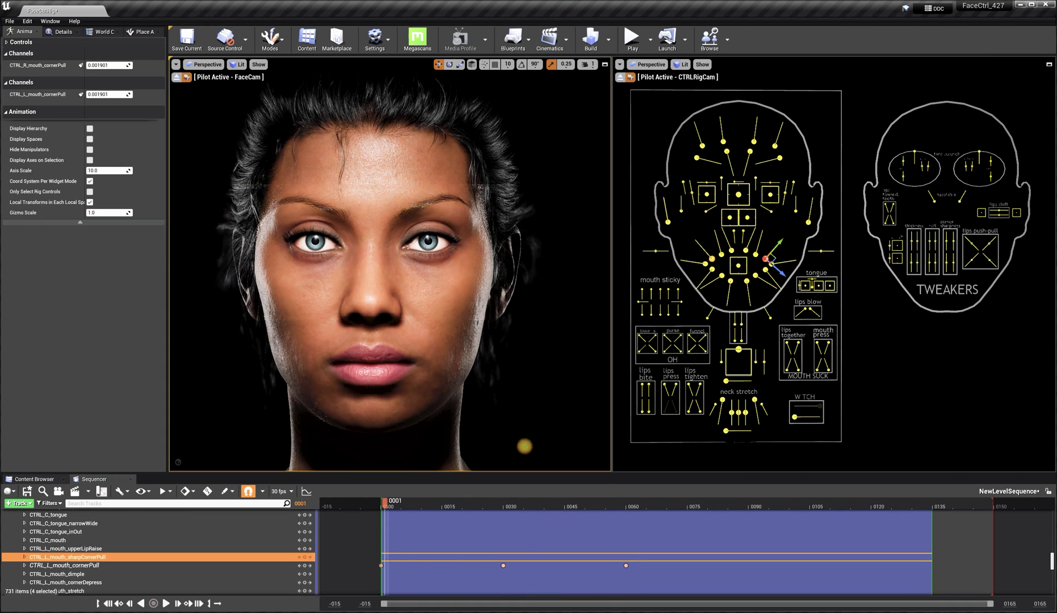
click(583, 568)
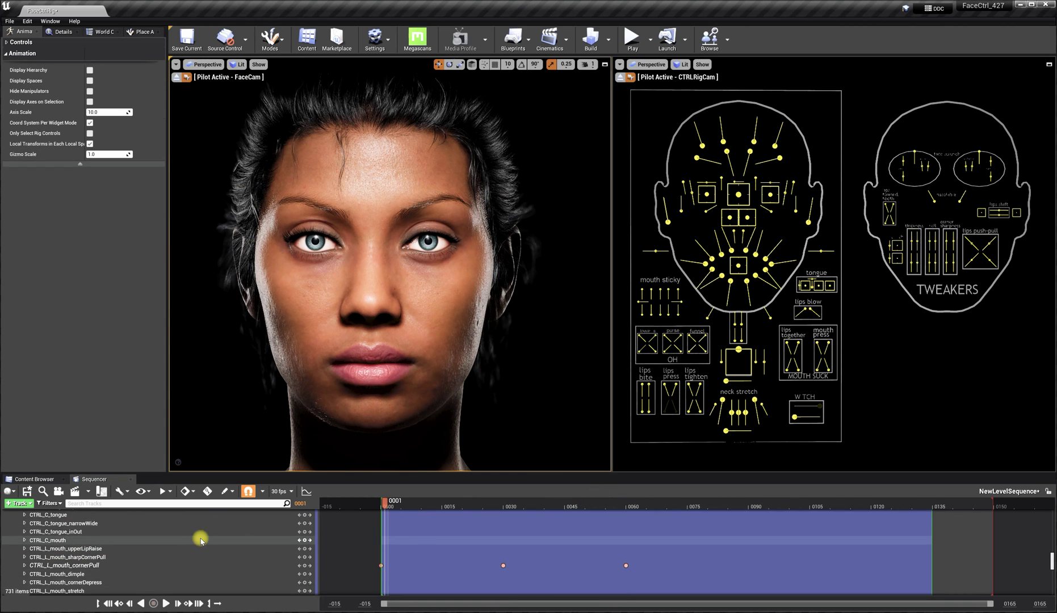
scroll(200, 537, down, 5)
scroll(201, 532, up, 10)
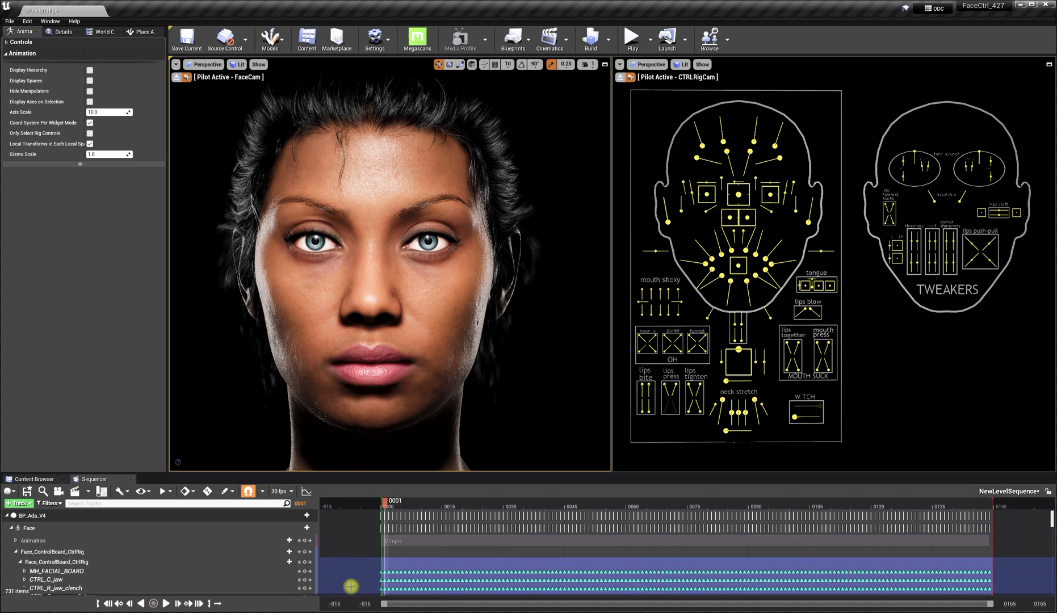
click(20, 562)
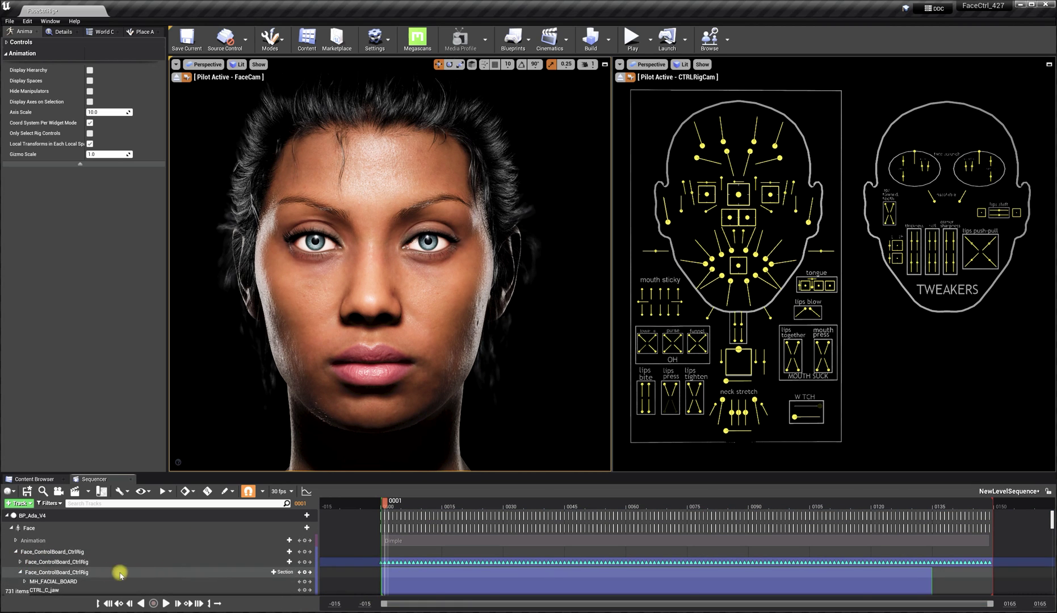
click(21, 572)
click(402, 573)
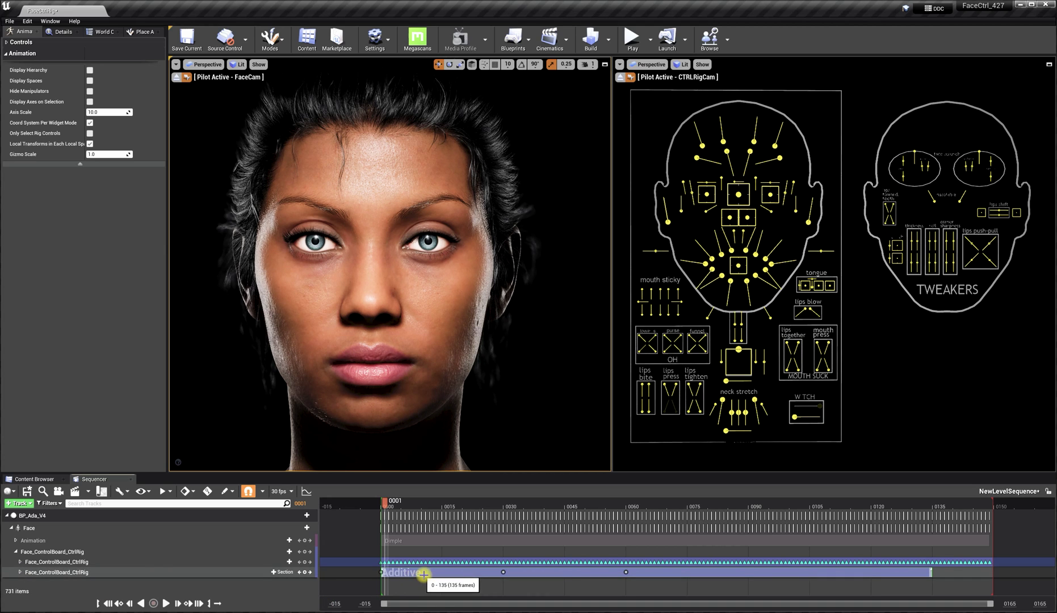
drag(426, 573, 423, 543)
drag(442, 581, 397, 568)
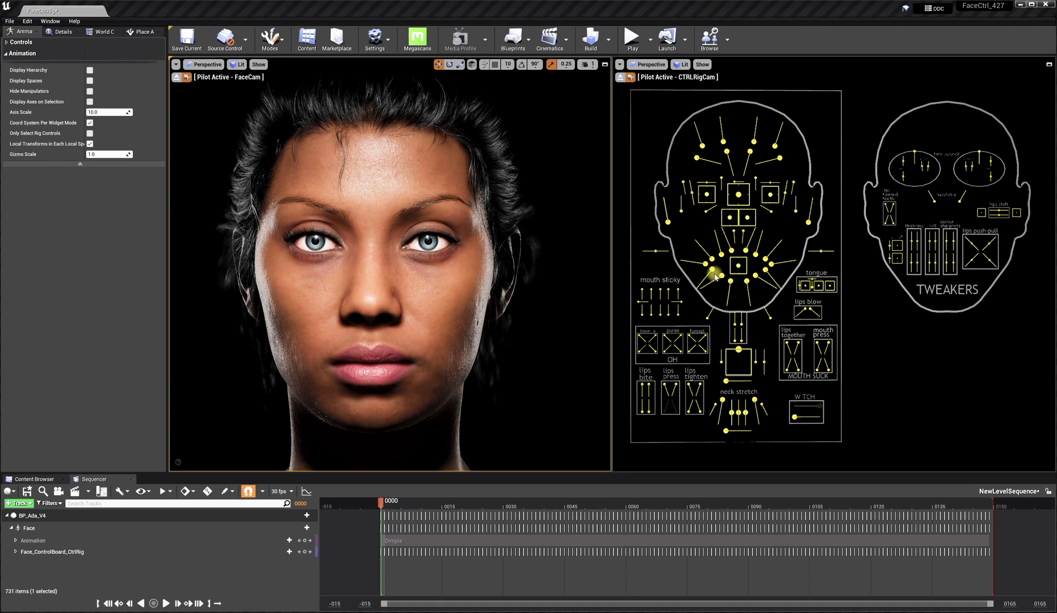
Select the left lower lips push-pull control and filter the sequence tracks by "pushpull" to examine which control tracks exist
click(970, 243)
click(990, 266)
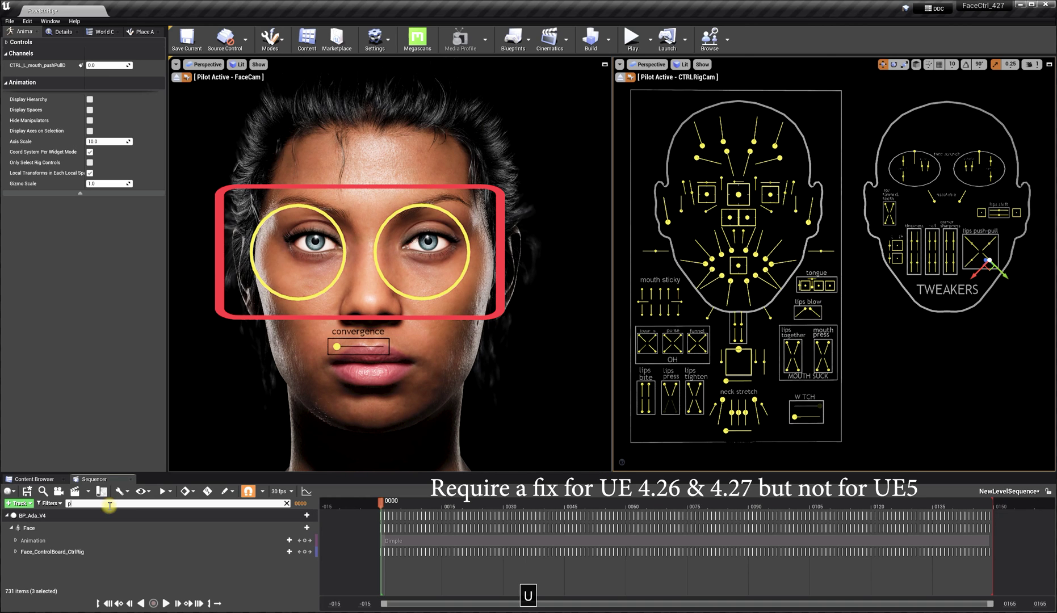
text(pull)
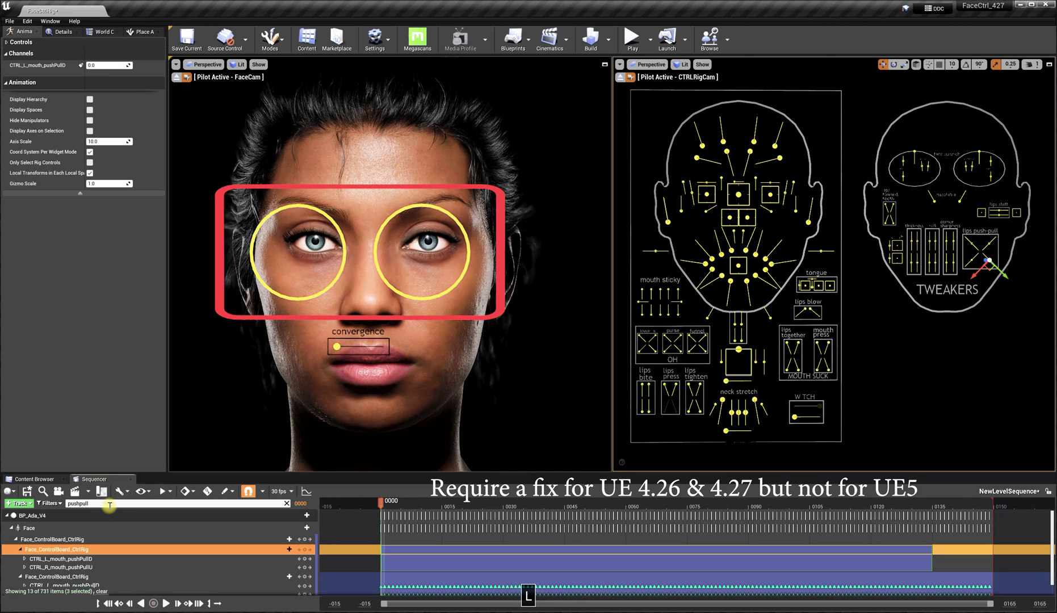
scroll(171, 562, down, 1)
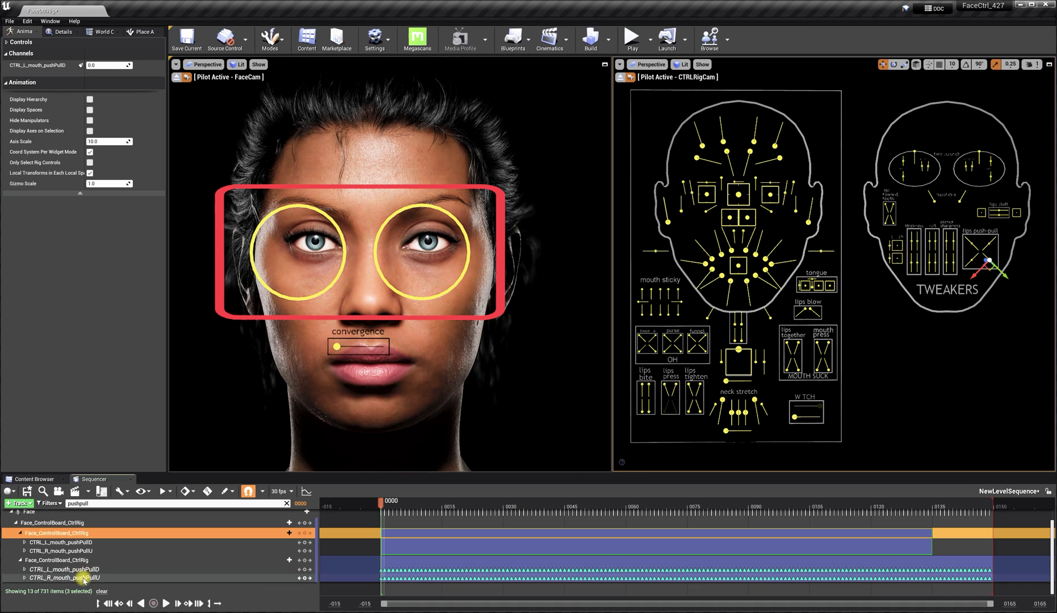
Search the MetaHumans folder for "face control" and open the Face_ControlBoard_CtrlRig asset
click(34, 479)
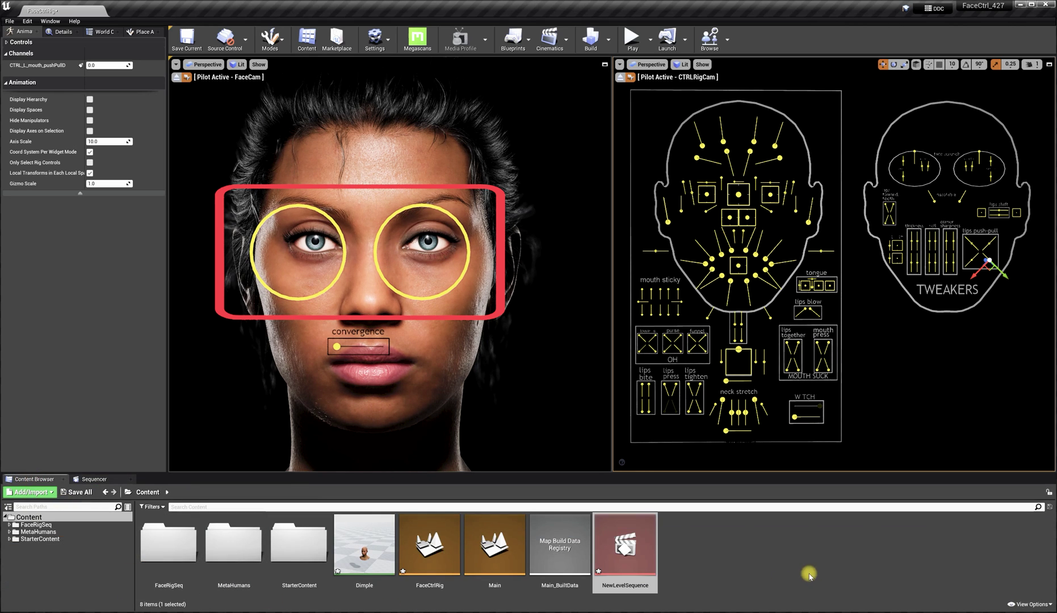
click(34, 532)
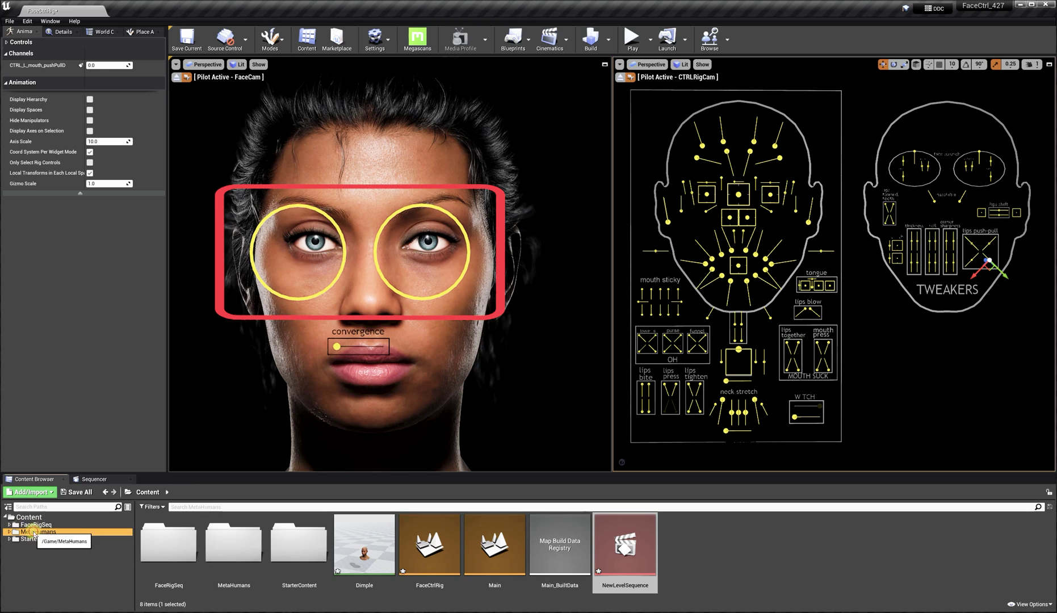
click(235, 507)
text(face control)
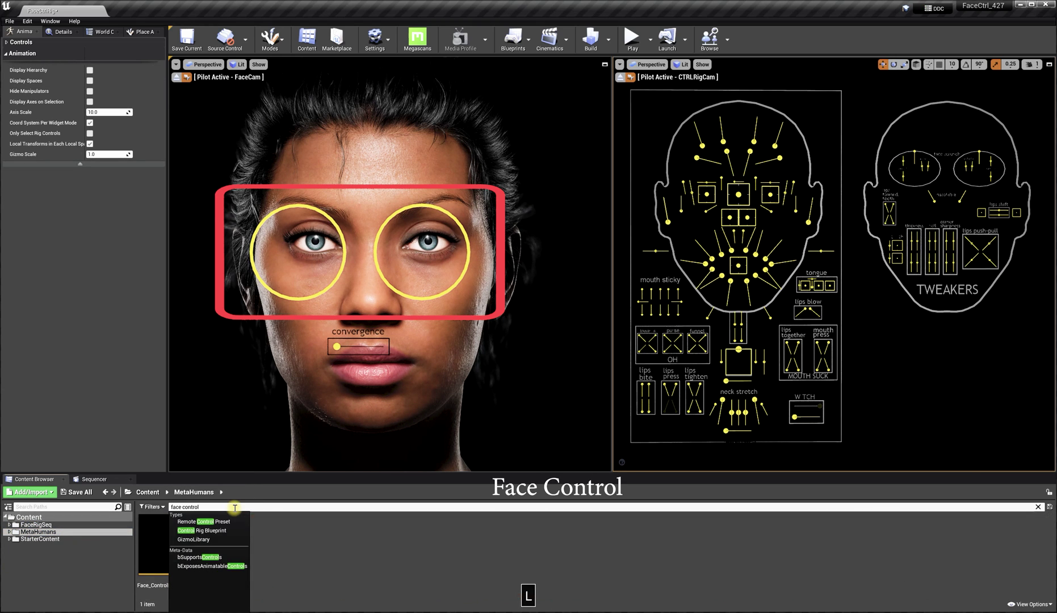
click(316, 531)
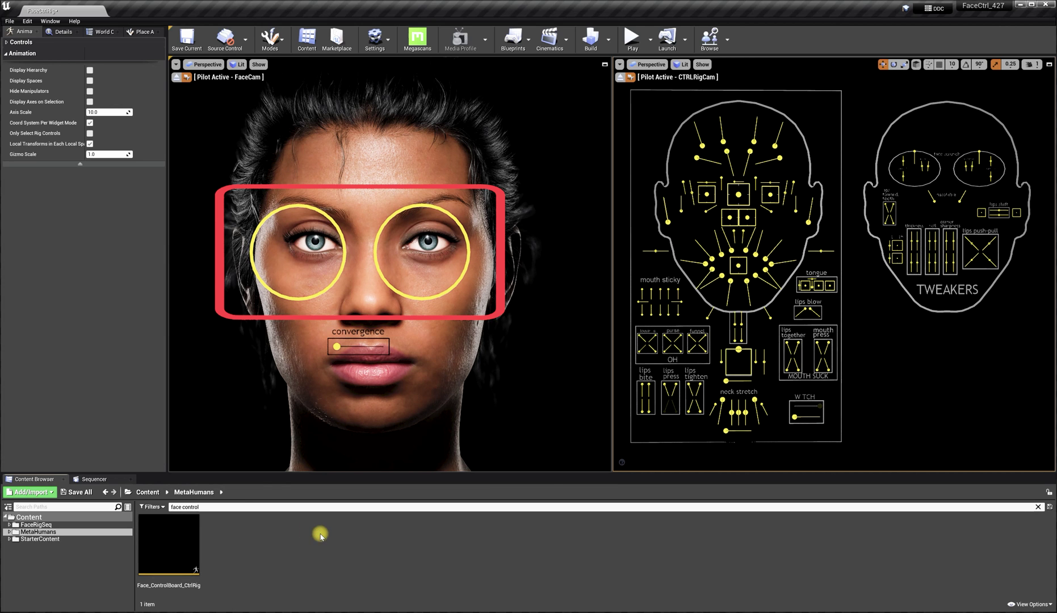
double_click(189, 547)
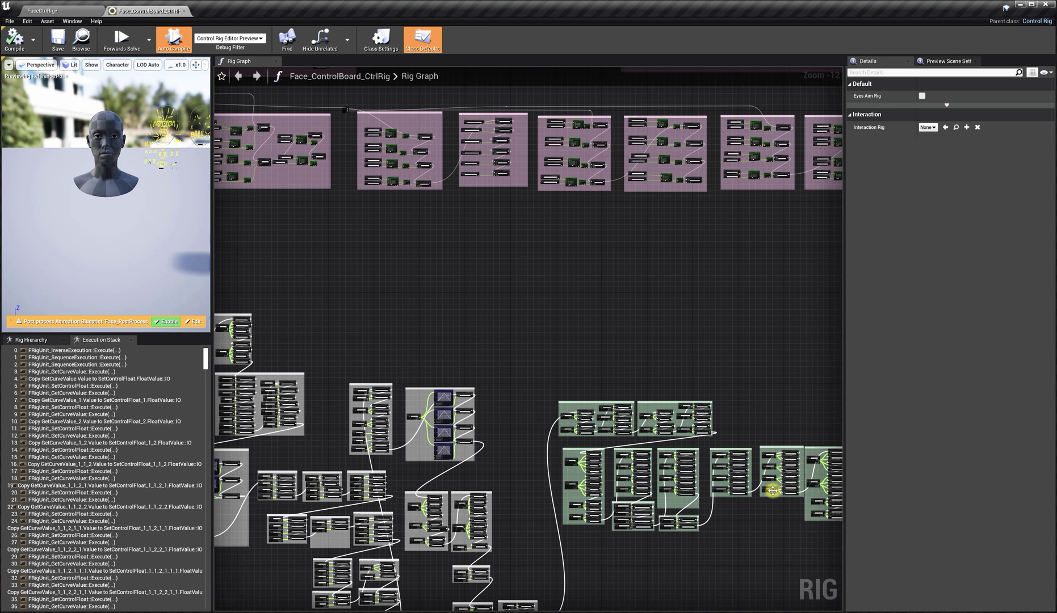
In the rig graph's Lips Push-Pull Tweakers group, set the corner-sharpness Get Control Float node to read CTRL_L_mouth_pushPullD
click(759, 422)
right_drag(760, 422, 595, 316)
scroll(736, 337, up, 7)
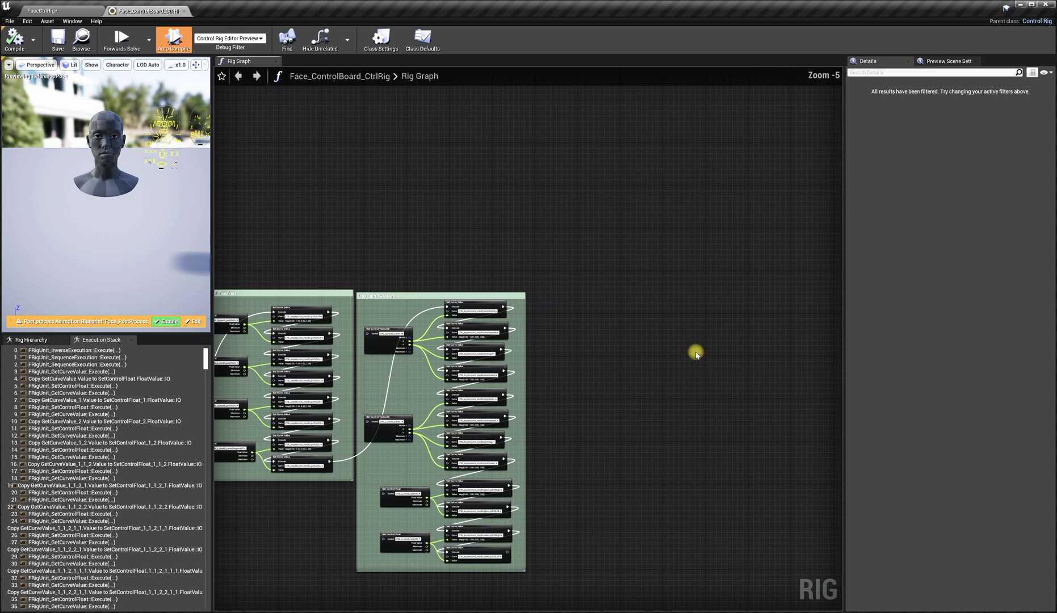
right_drag(587, 382, 783, 323)
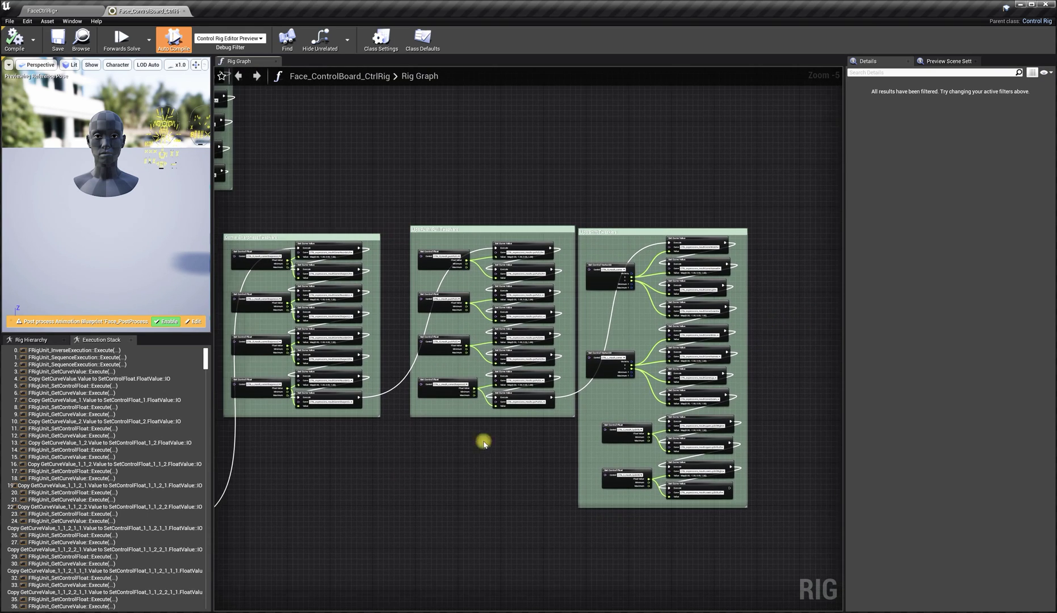
scroll(415, 489, up, 1)
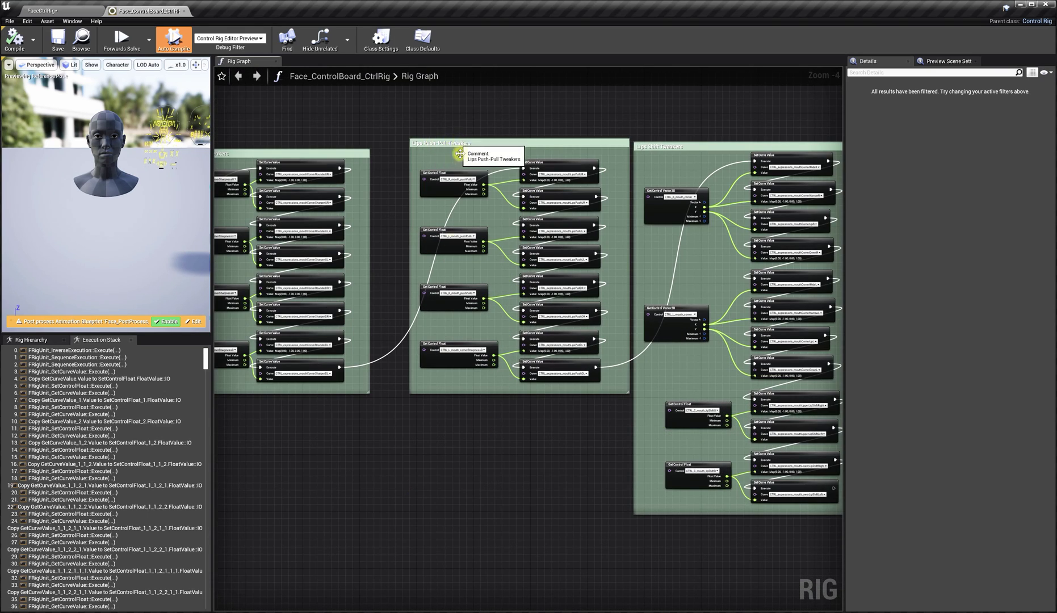
scroll(488, 463, up, 1)
right_drag(475, 417, 469, 519)
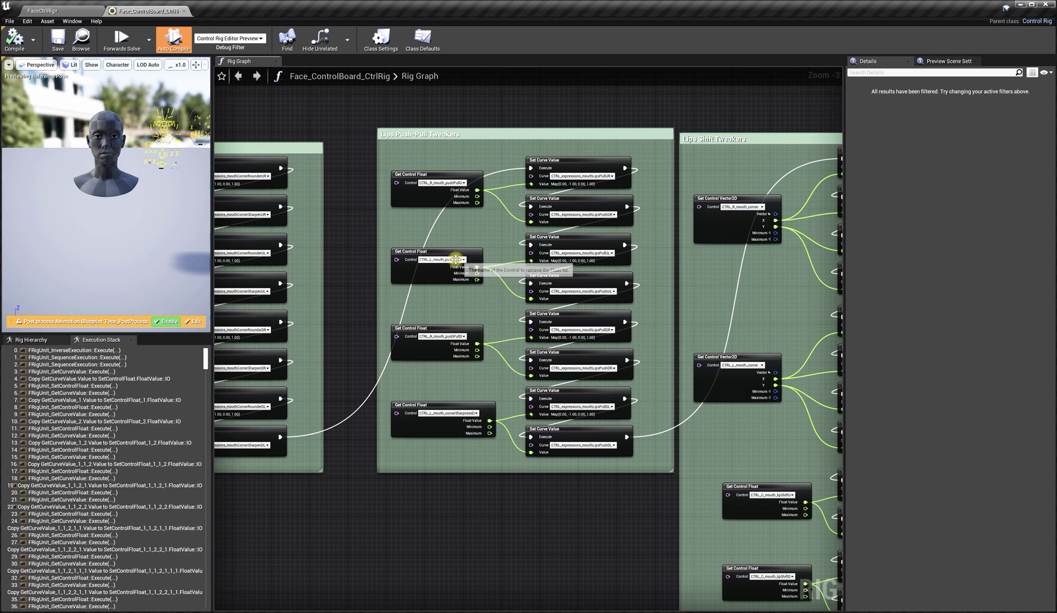
click(477, 412)
text(push)
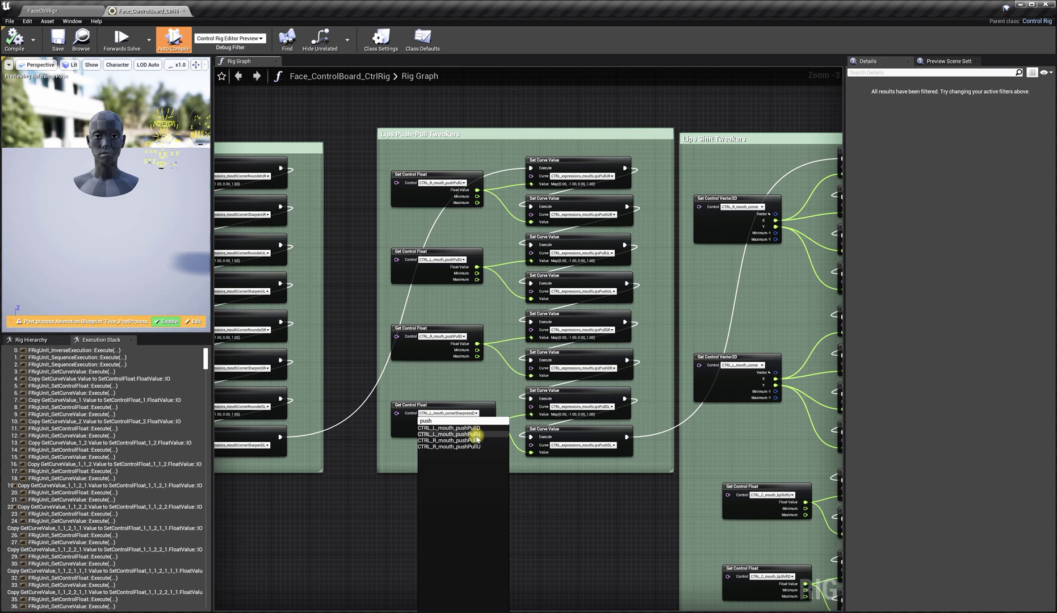
click(452, 428)
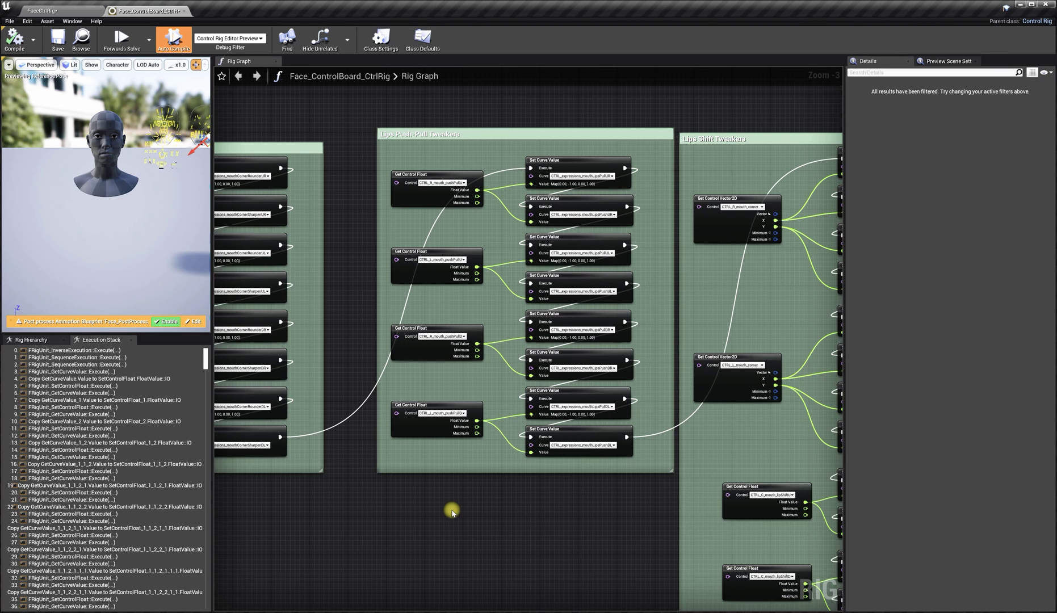
Filter the rig hierarchy by "push", check the CTRL_L_mouth_pushPullD settings, and make CTRL_L_mouth_pushPullU animatable
click(31, 339)
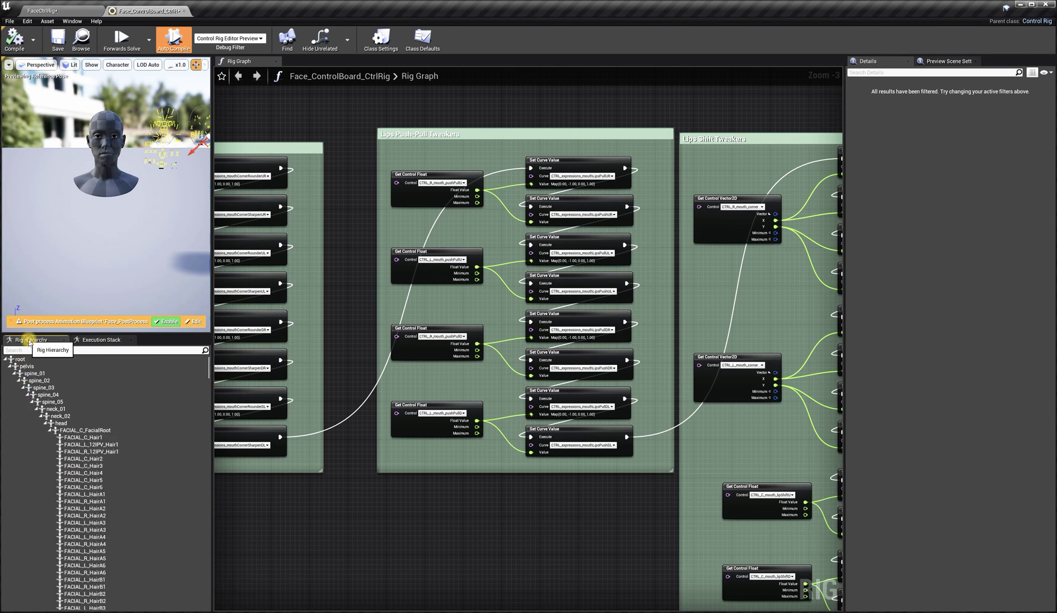
text(push)
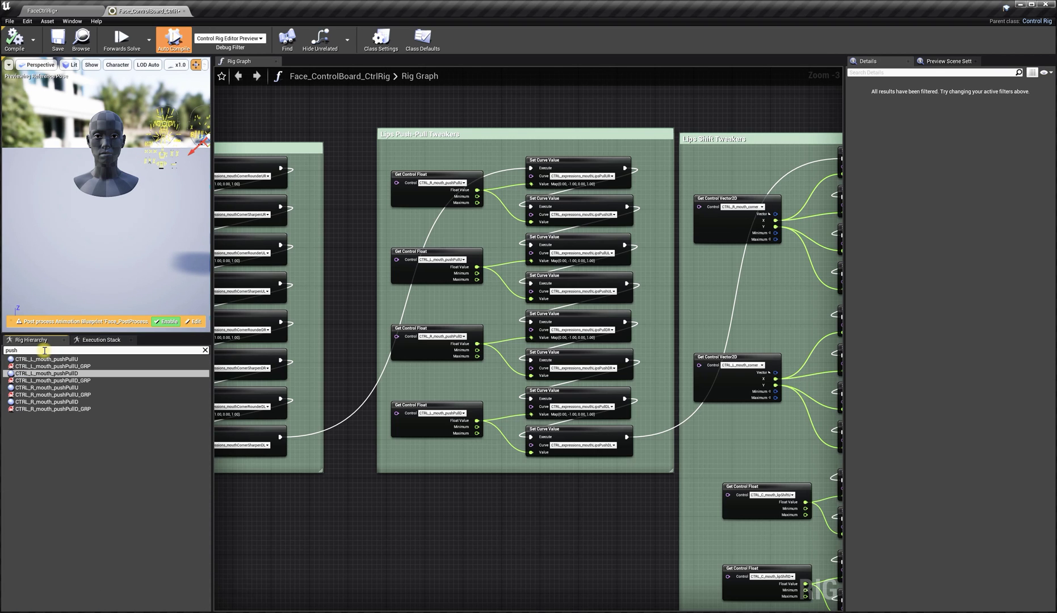
click(71, 372)
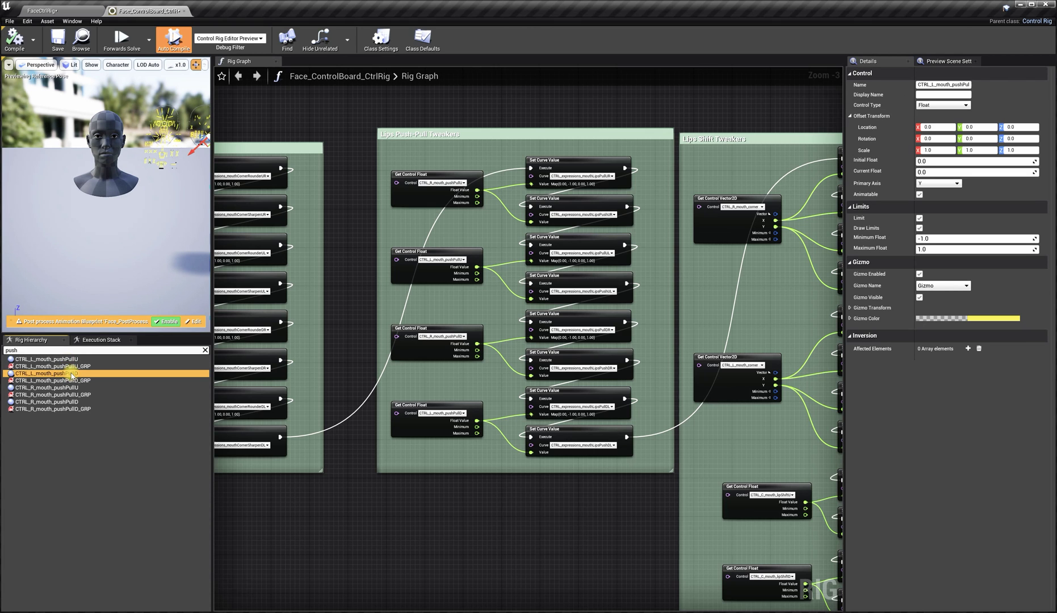
click(919, 194)
click(66, 360)
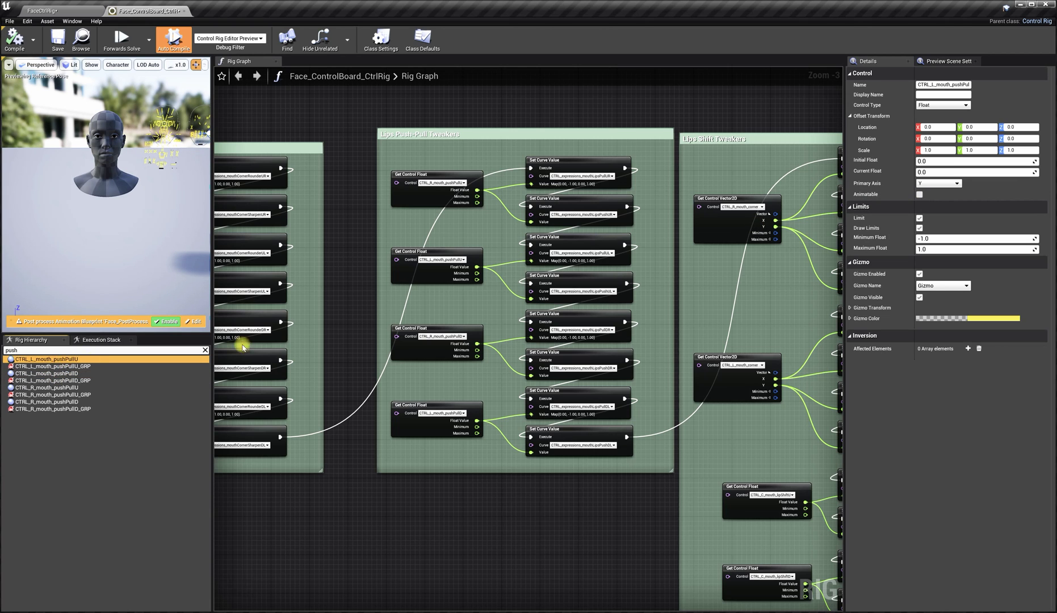
click(919, 195)
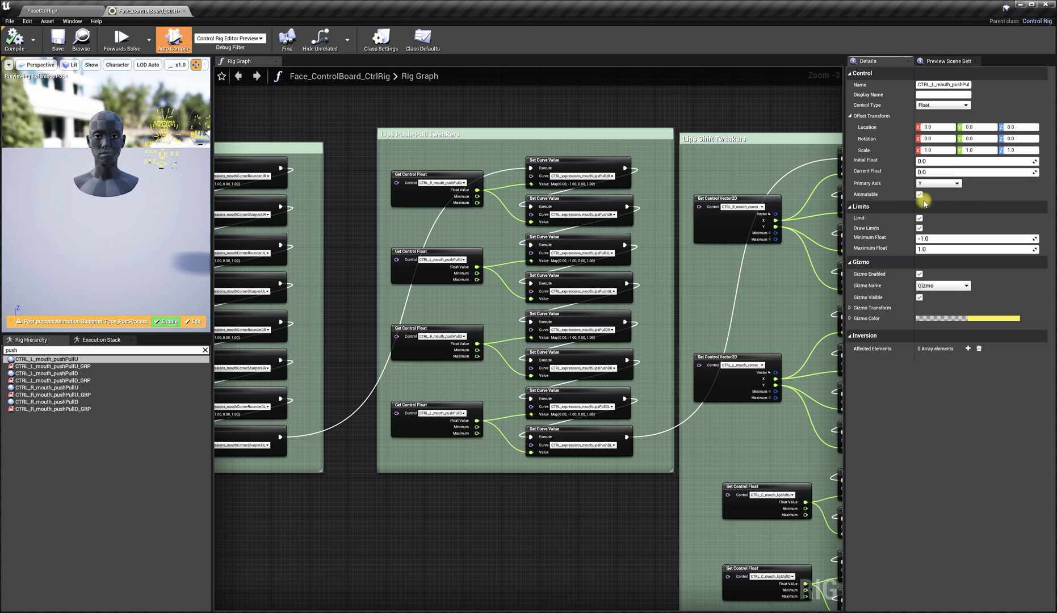
Check the CTRL_R_mouth_pushPullU settings, make CTRL_R_mouth_pushPullD animatable, and save the modified assets
click(57, 388)
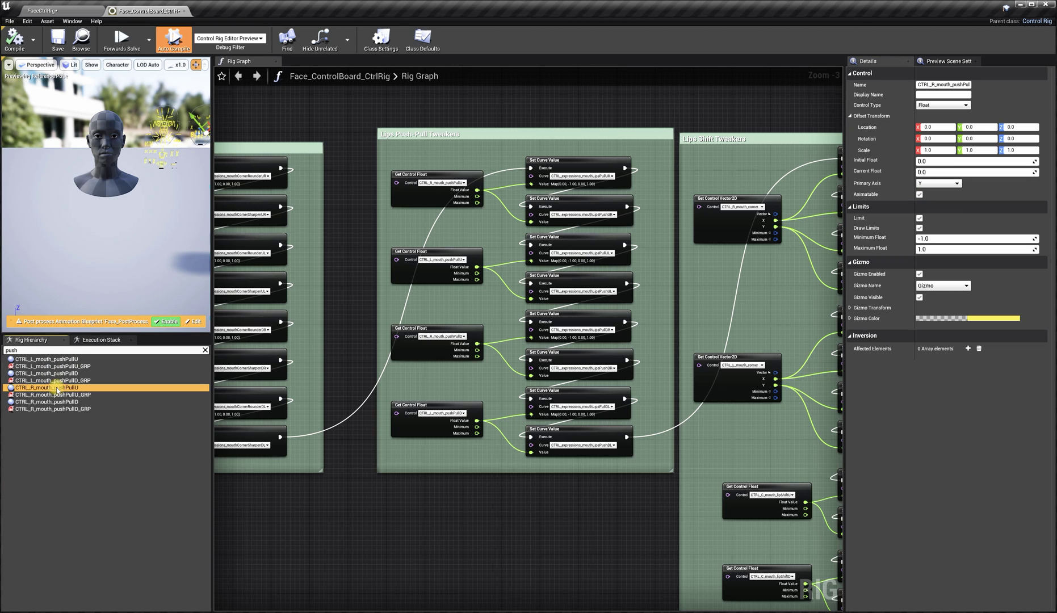
click(50, 402)
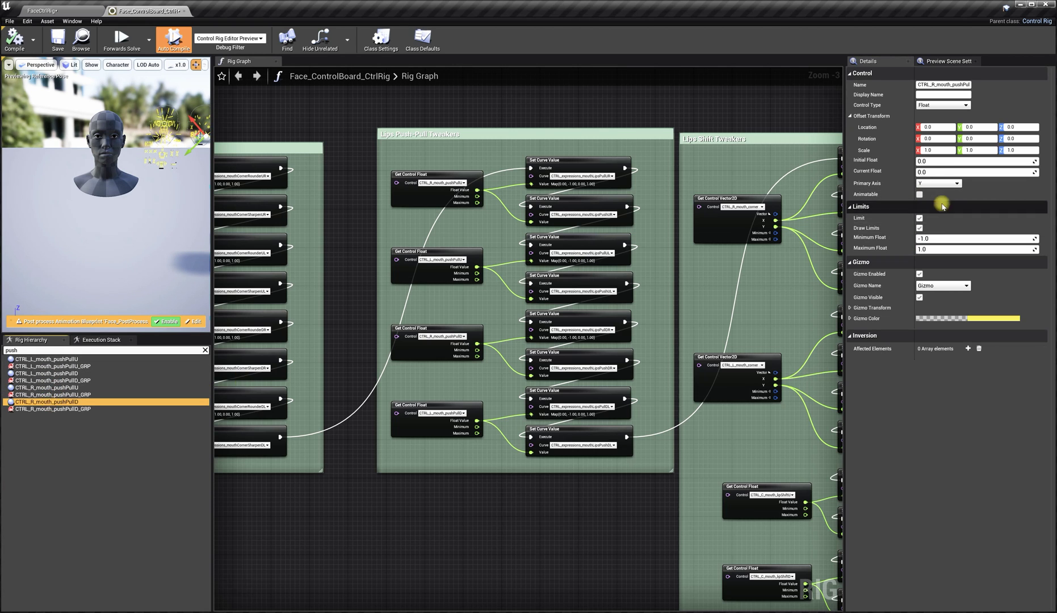
click(920, 194)
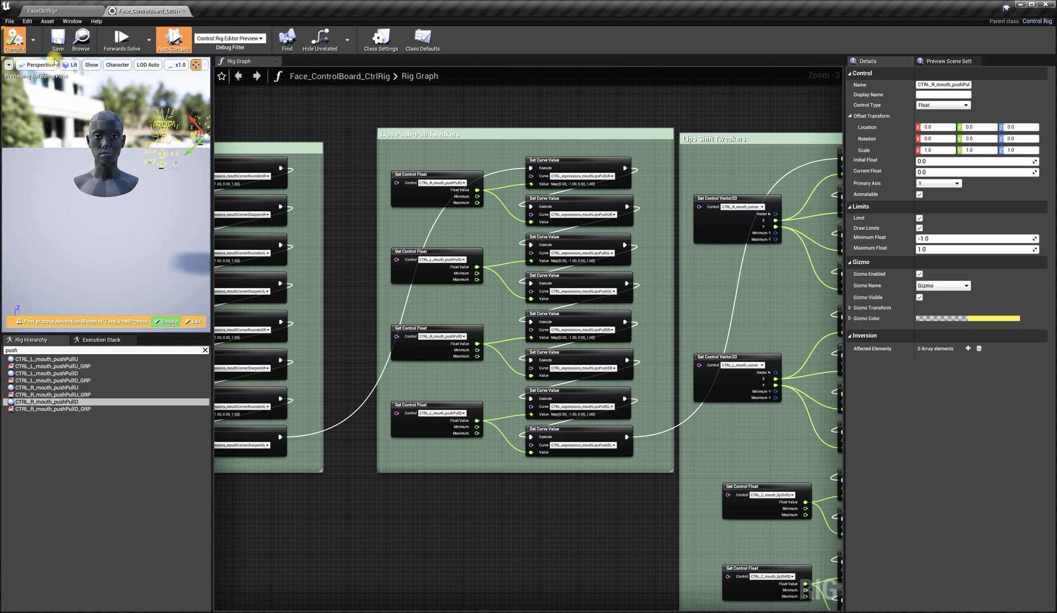
click(10, 22)
click(23, 67)
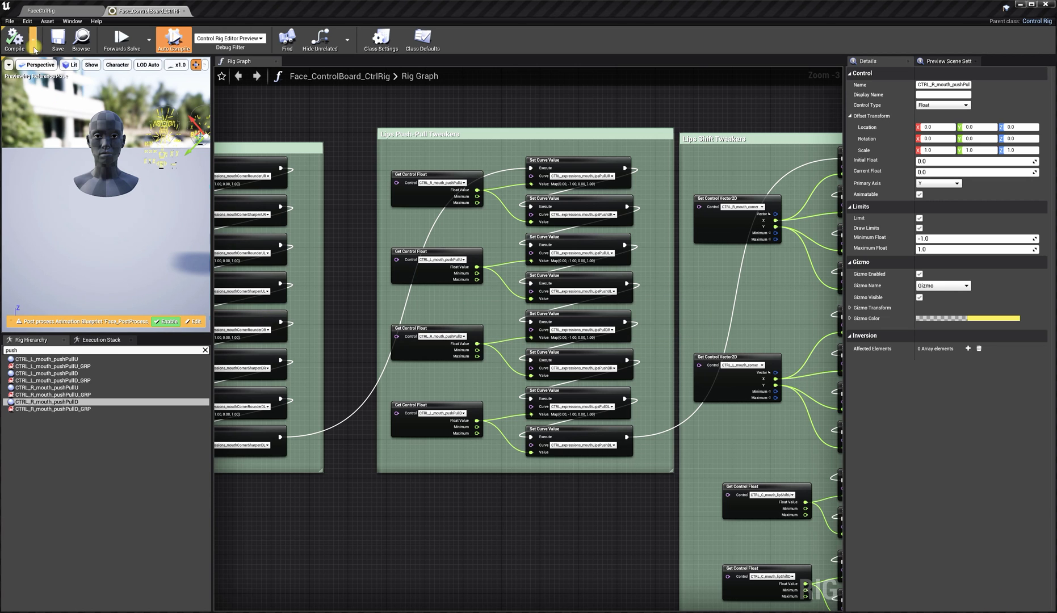
Return to the level sequence, examine the filtered pushPull tracks, and select all four lips push-pull controls to test moving them
click(41, 11)
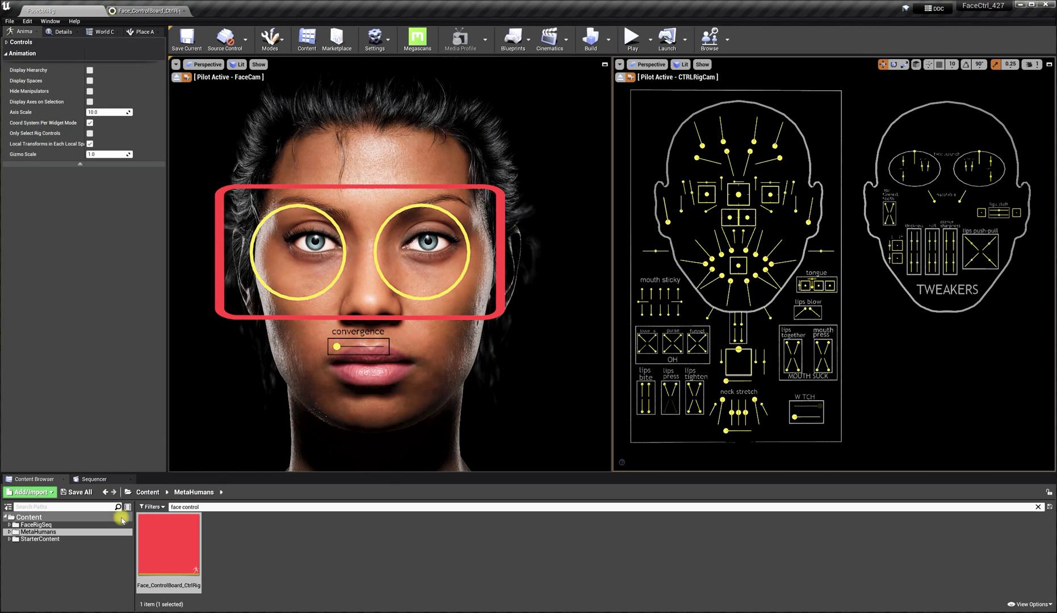
click(105, 483)
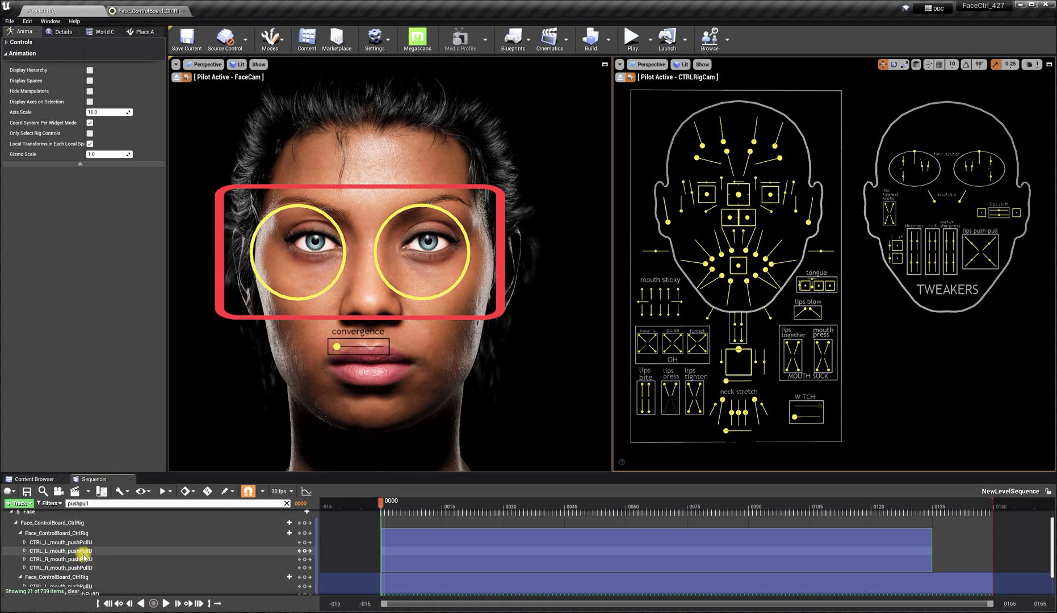
scroll(142, 551, down, 2)
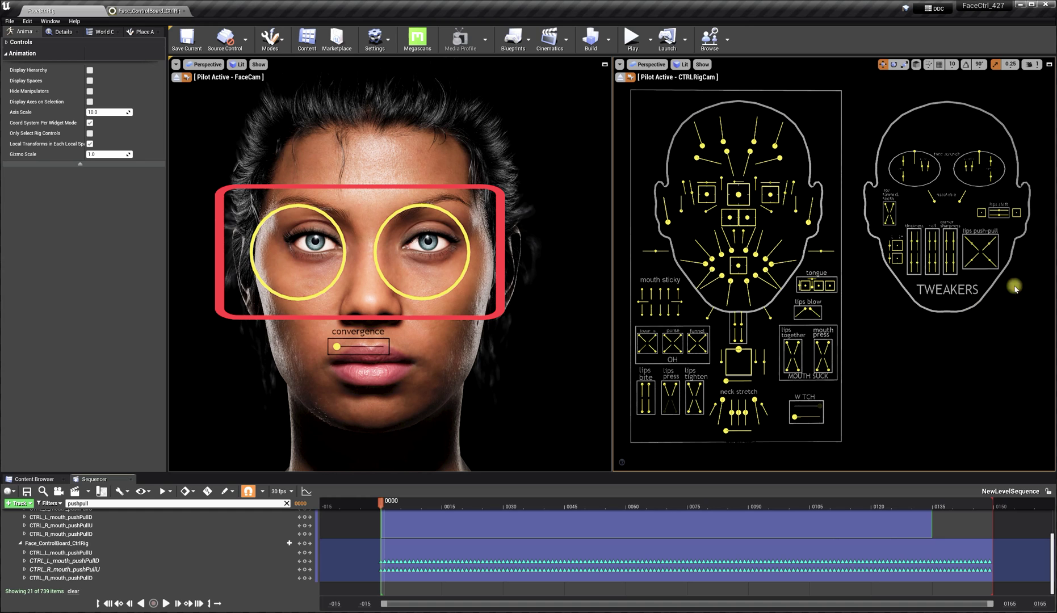
drag(971, 260, 1004, 279)
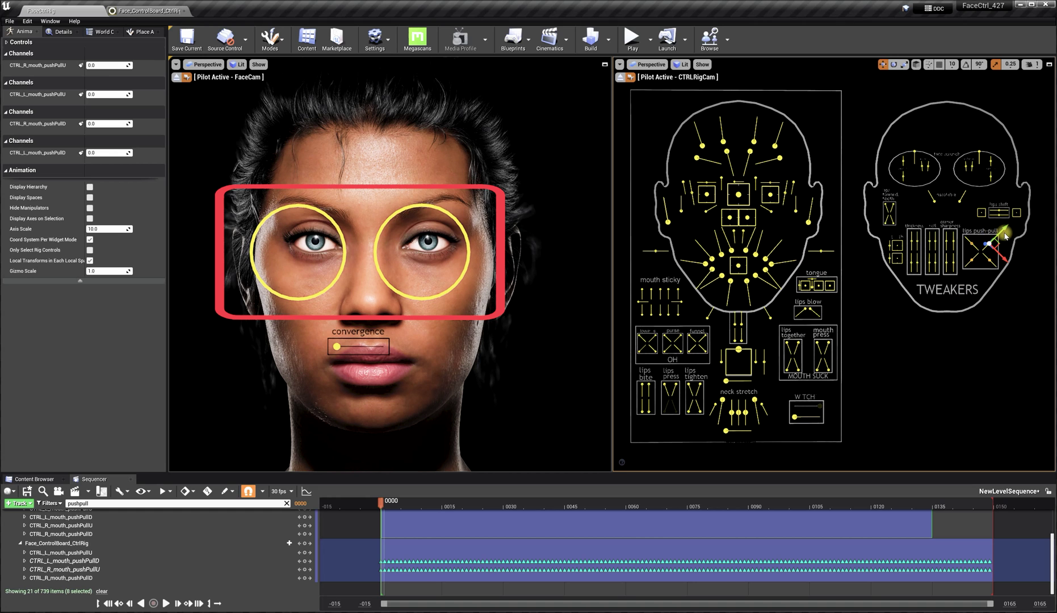
mouse_move(1003, 229)
mouse_down()
mouse_move(1014, 218)
mouse_move(994, 238)
mouse_up()
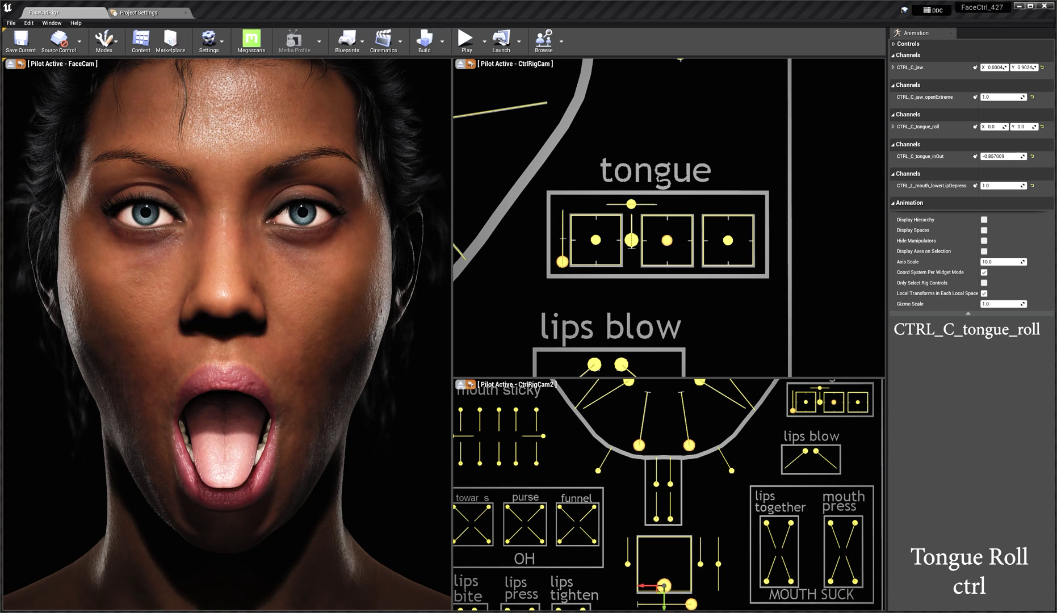
Return the jaw's Y value and the tongue in-out and left lower-lip depress controls to 0
click(664, 537)
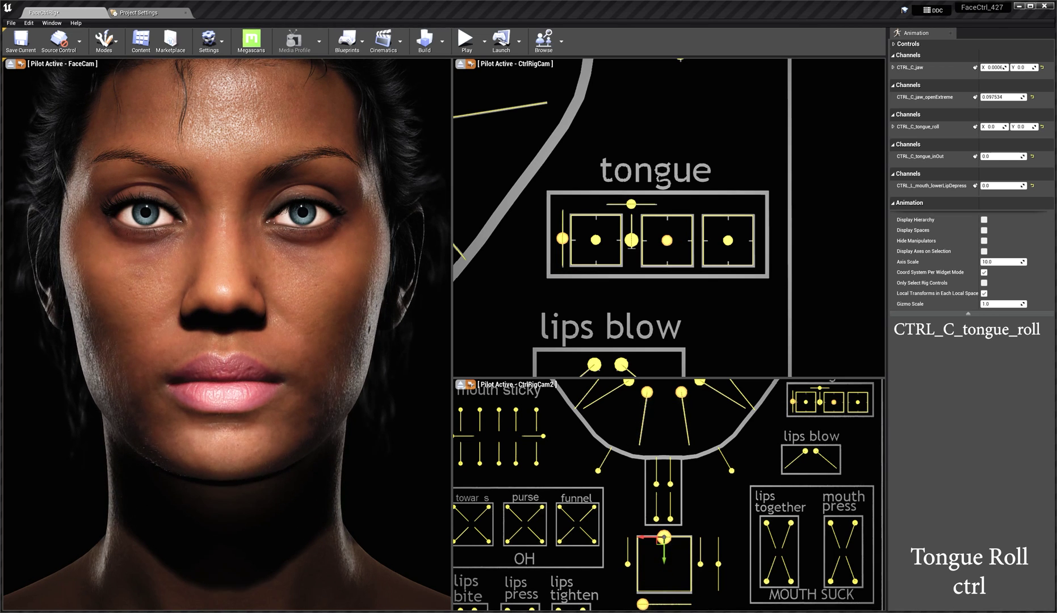